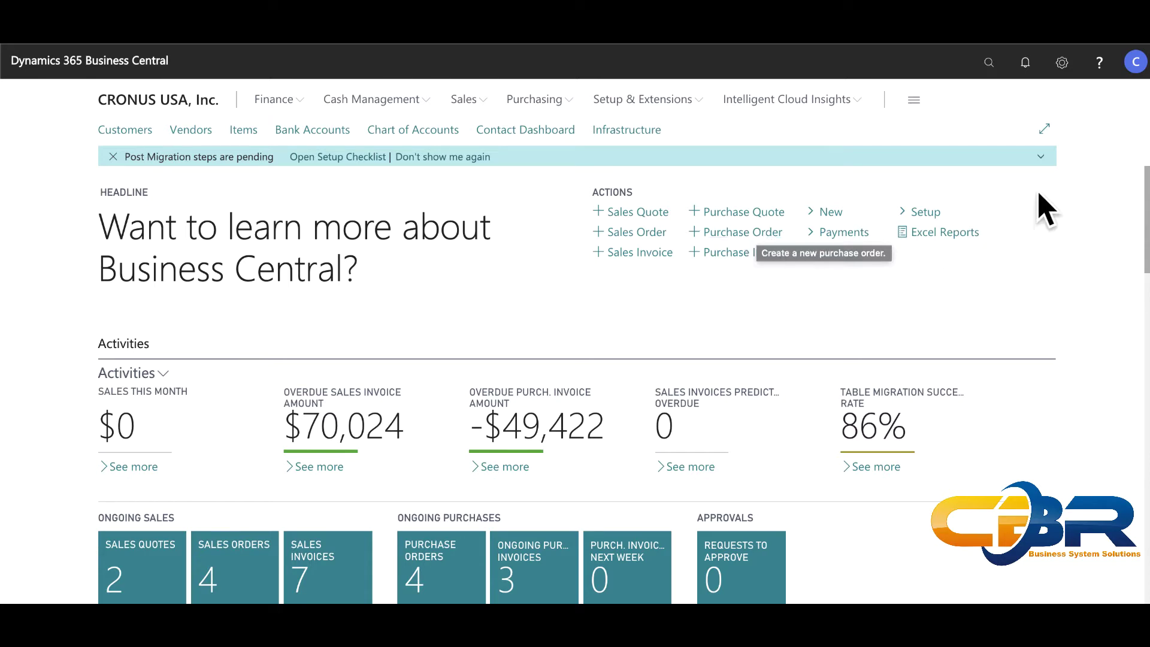
- Review the roles available for the Role setting in My Settings, then close the settings without changing the role
click(1066, 67)
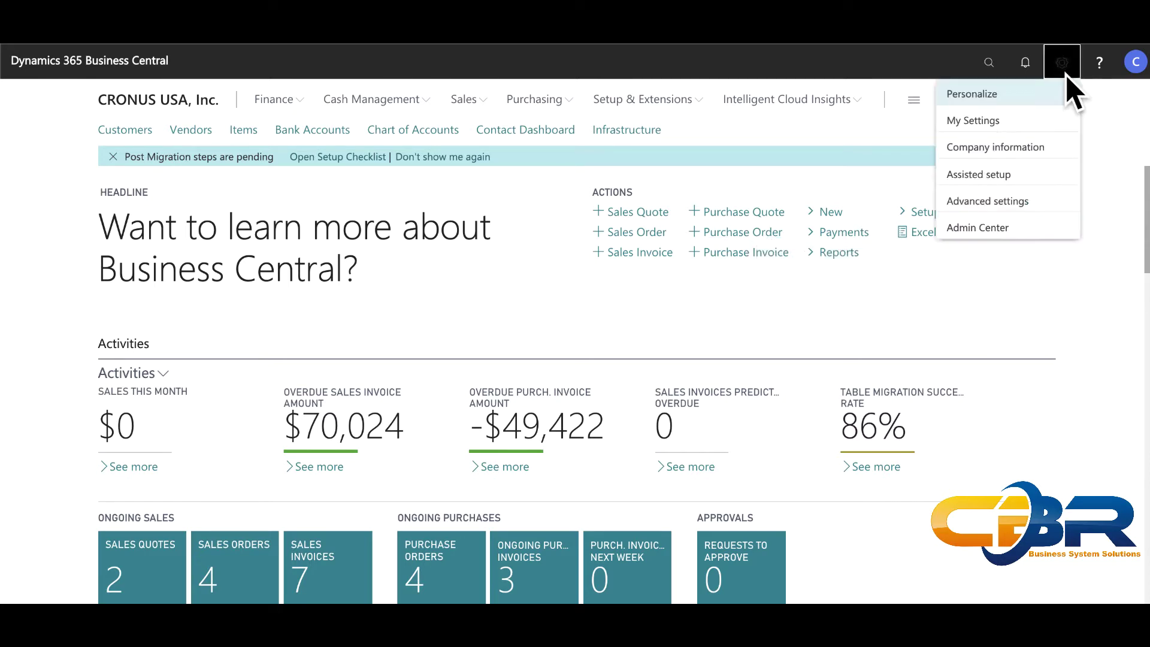
click(1033, 129)
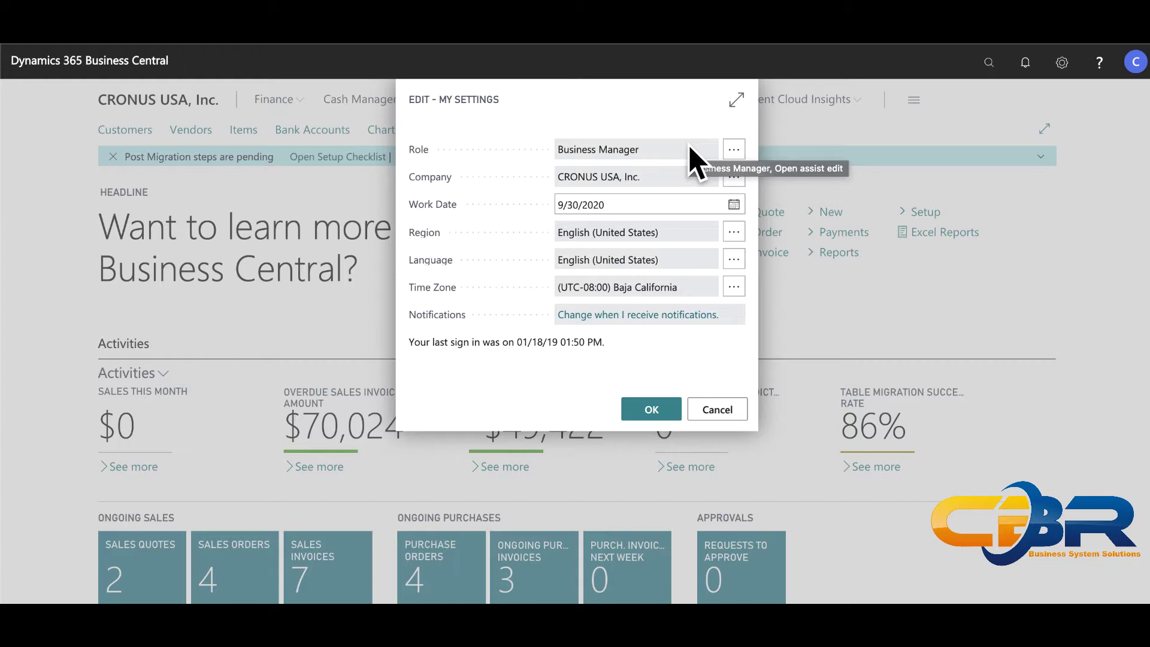
click(732, 151)
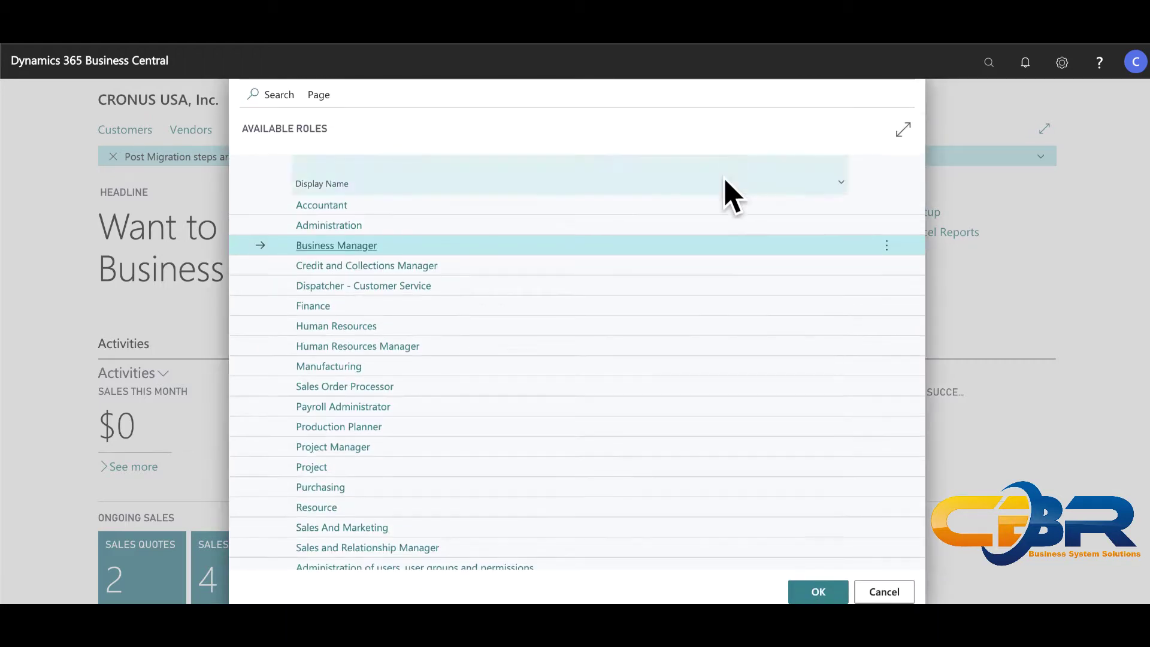
scroll(560, 456, down, 2)
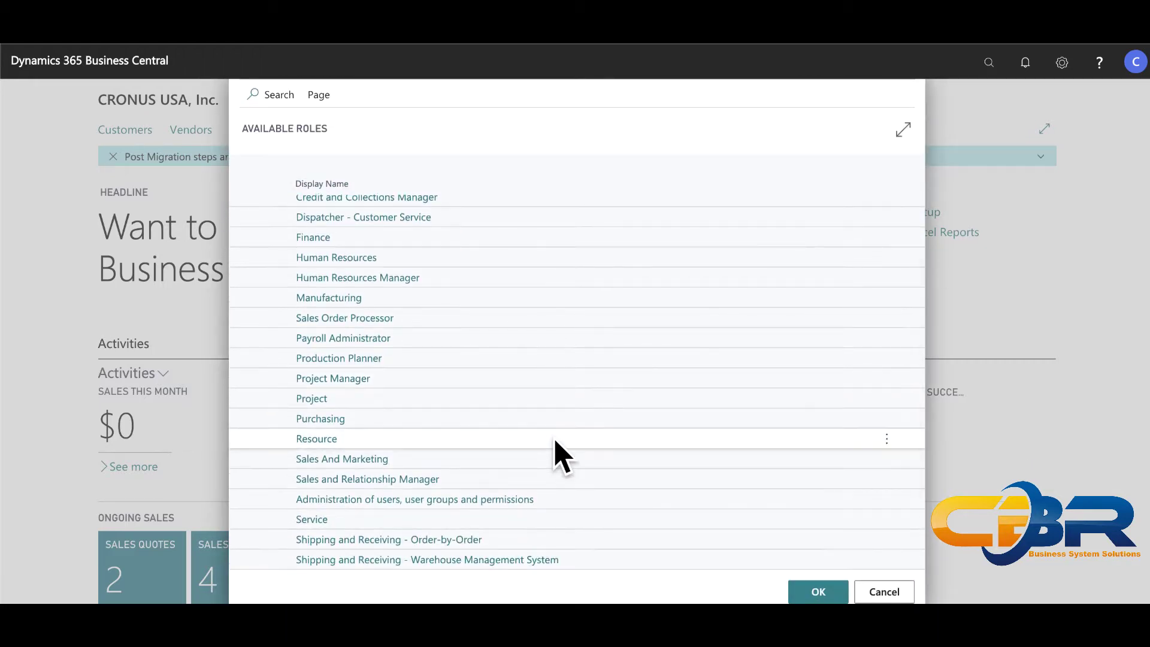
scroll(560, 456, up, 2)
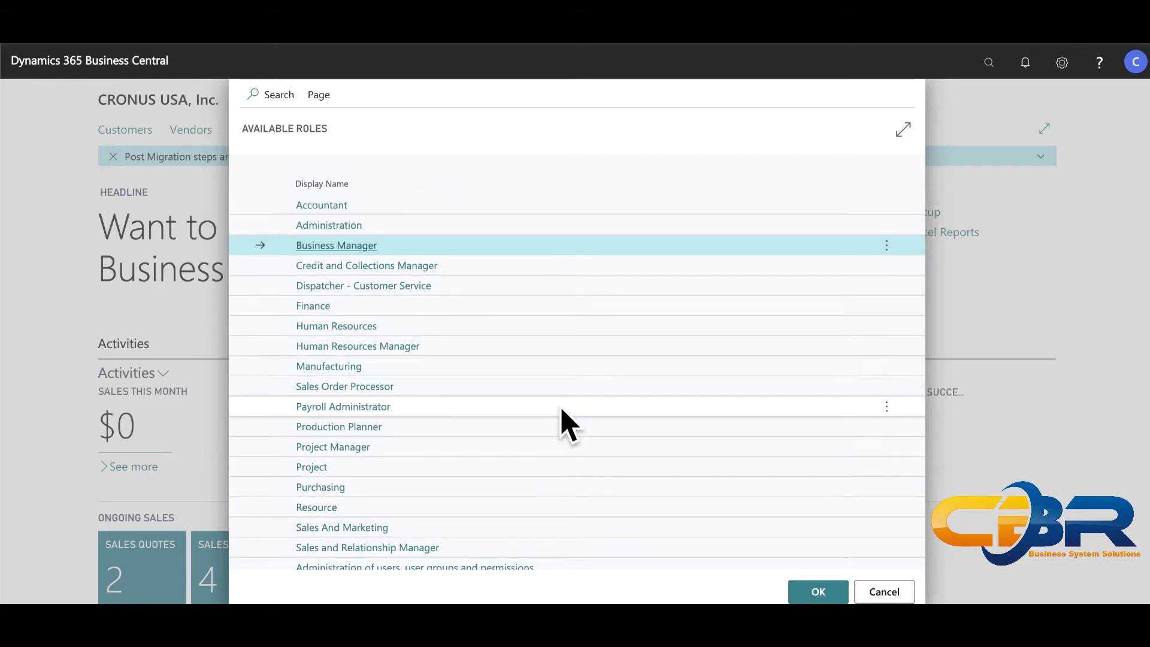
scroll(561, 409, down, 2)
scroll(563, 413, down, 1)
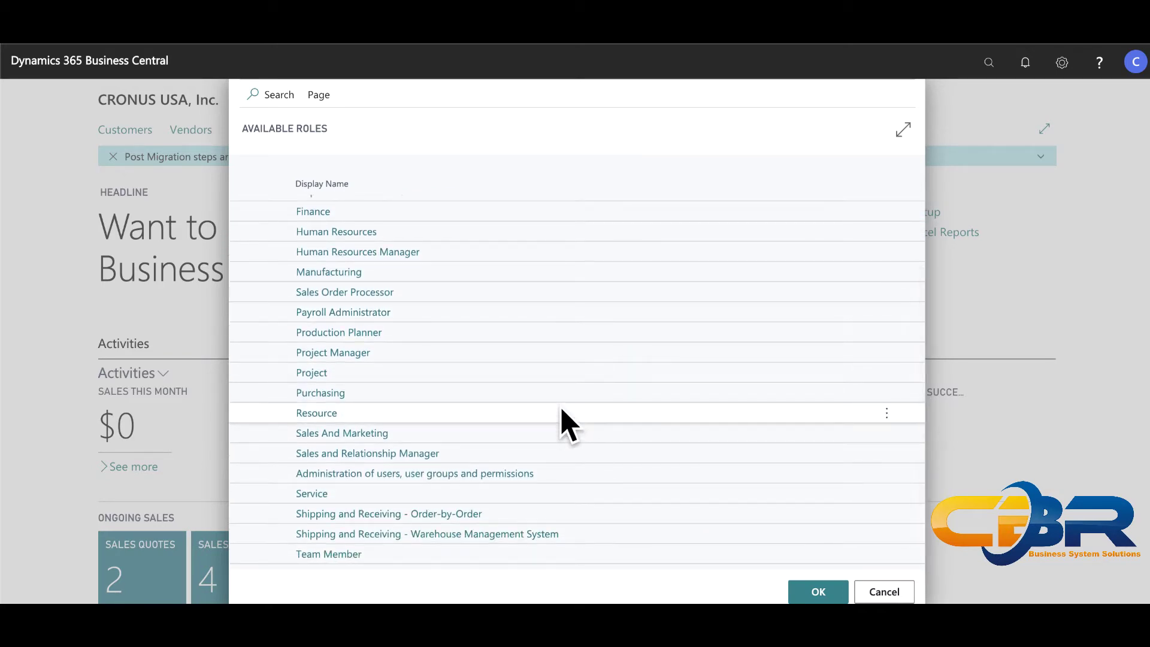
click(891, 594)
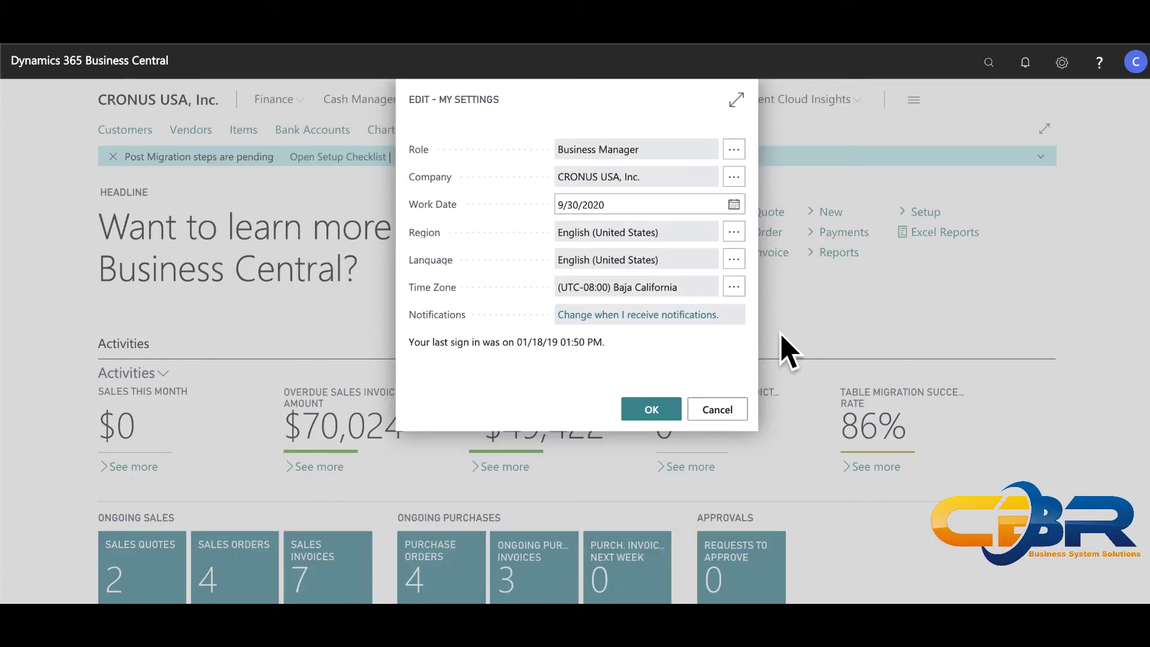
click(717, 409)
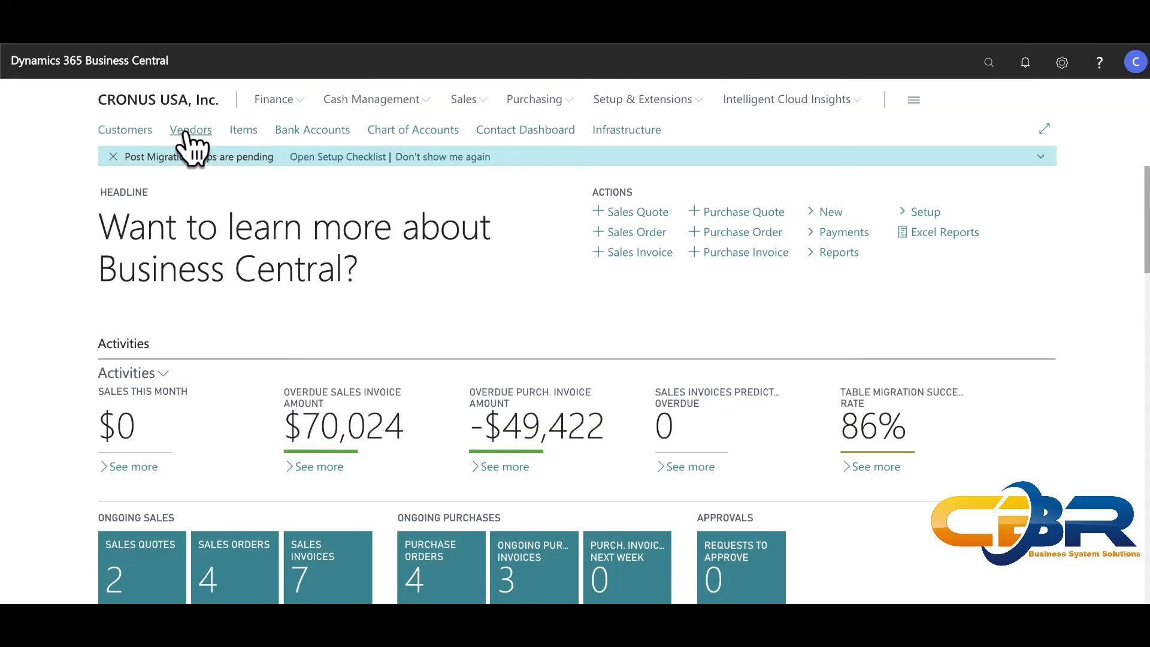
- Search the application for "vendor" and close the search
click(989, 63)
text(vendor)
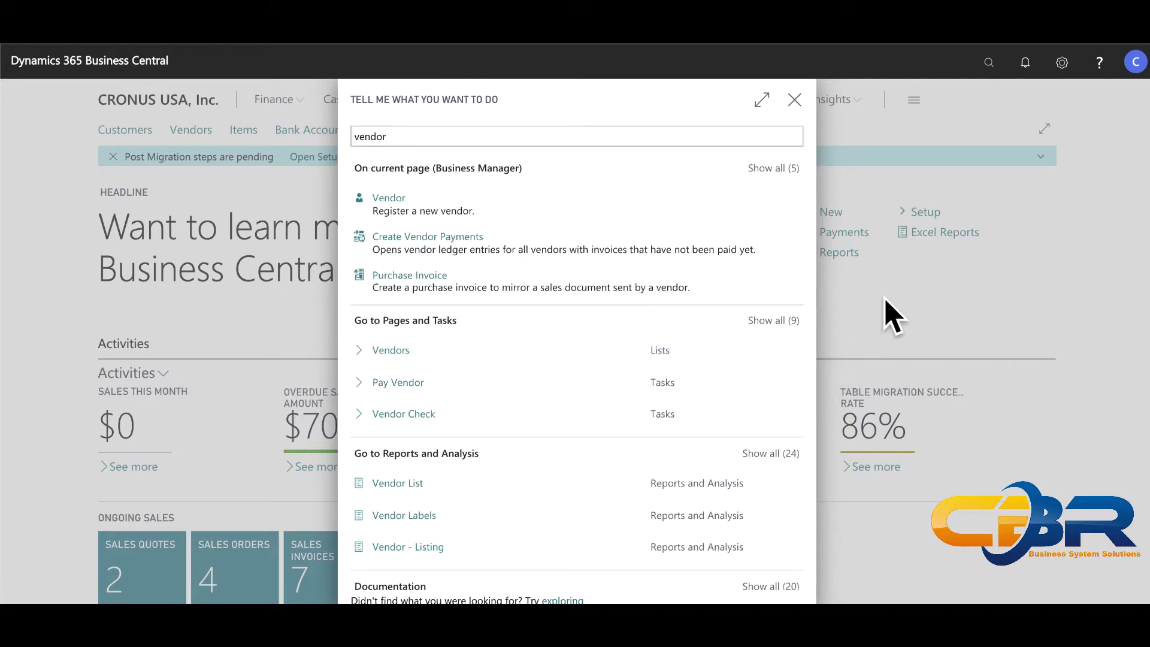
click(794, 100)
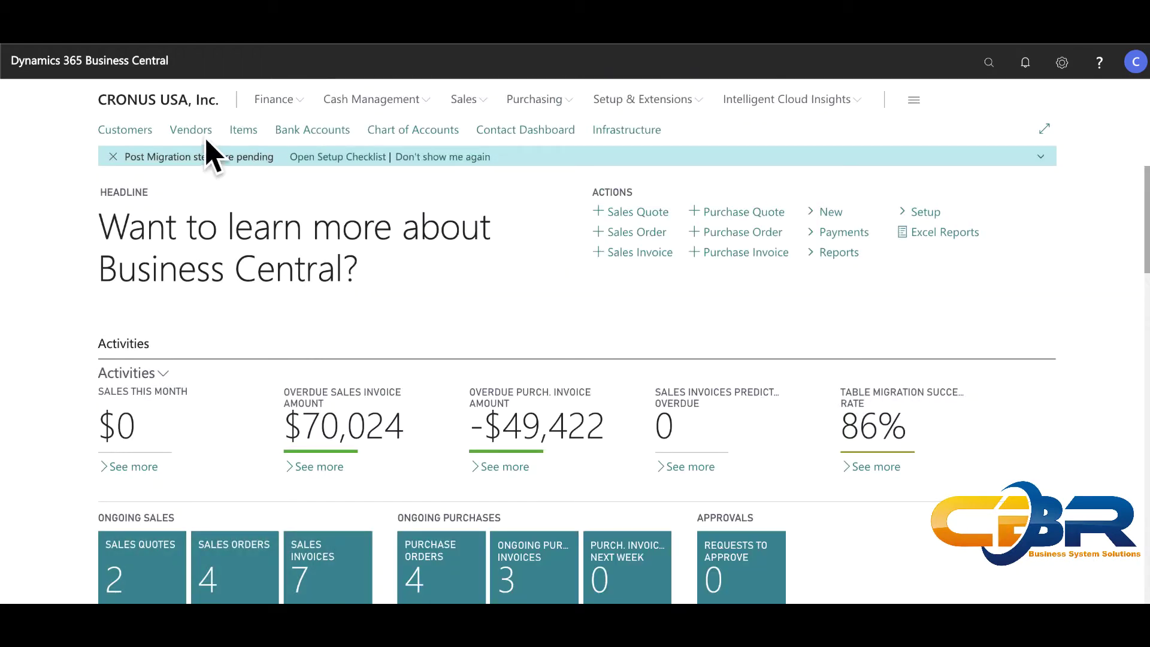
- Open the vendor card of Fabrikam, Inc. from the vendor list and bring up its Payments details
click(191, 130)
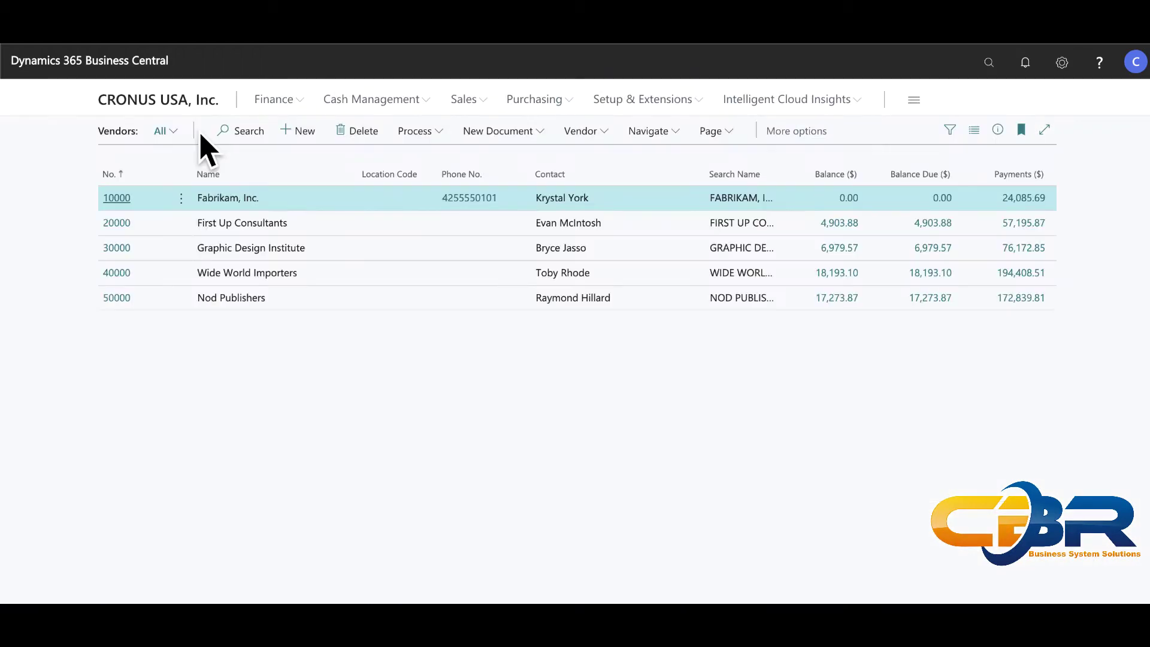
click(118, 201)
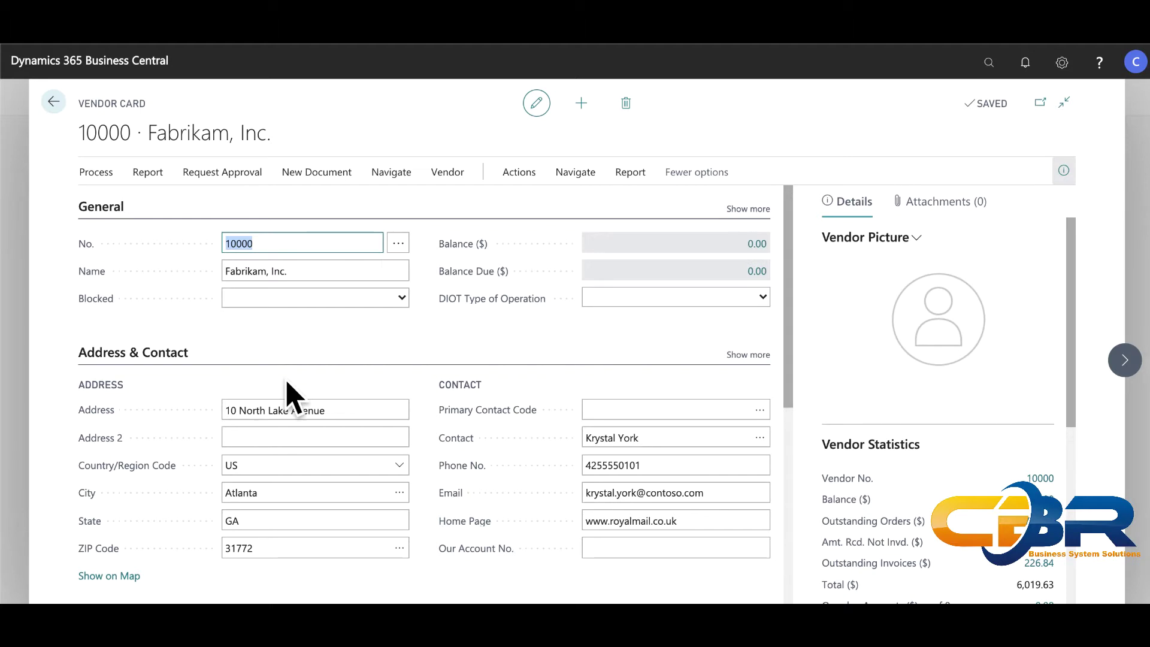
scroll(335, 400, down, 5)
scroll(335, 400, down, 1)
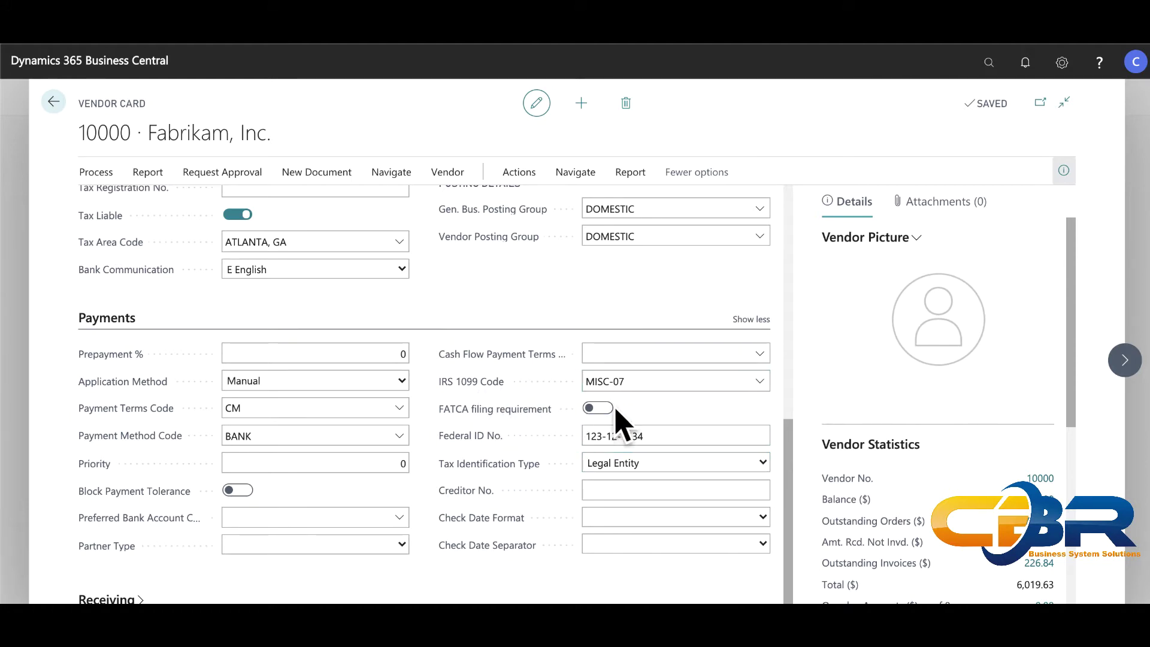
- Choose MISC-07 (Nonemployee compensation) from the full list as the vendor's IRS 1099 Code and check the Federal ID No
click(760, 384)
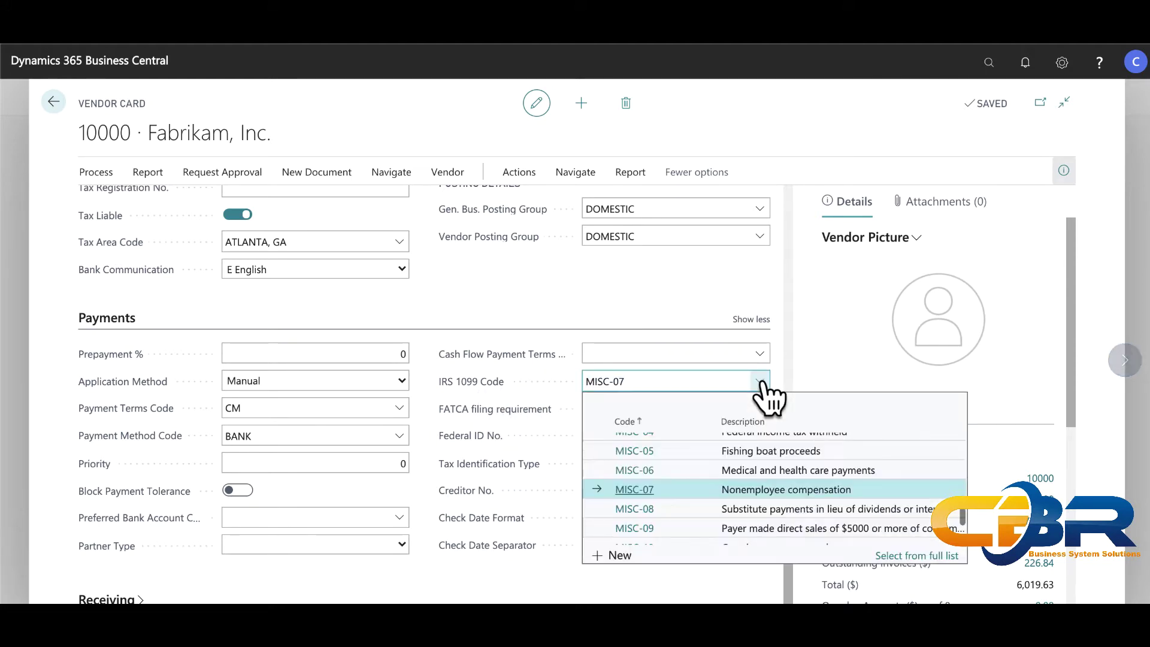
click(906, 564)
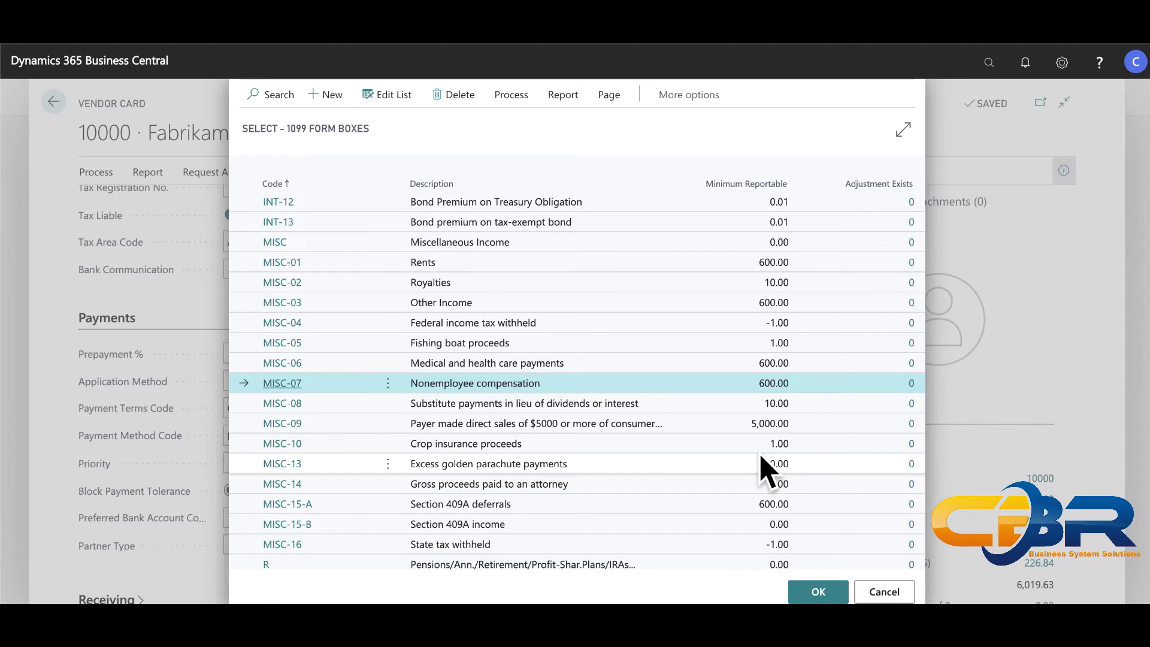
scroll(554, 299, up, 5)
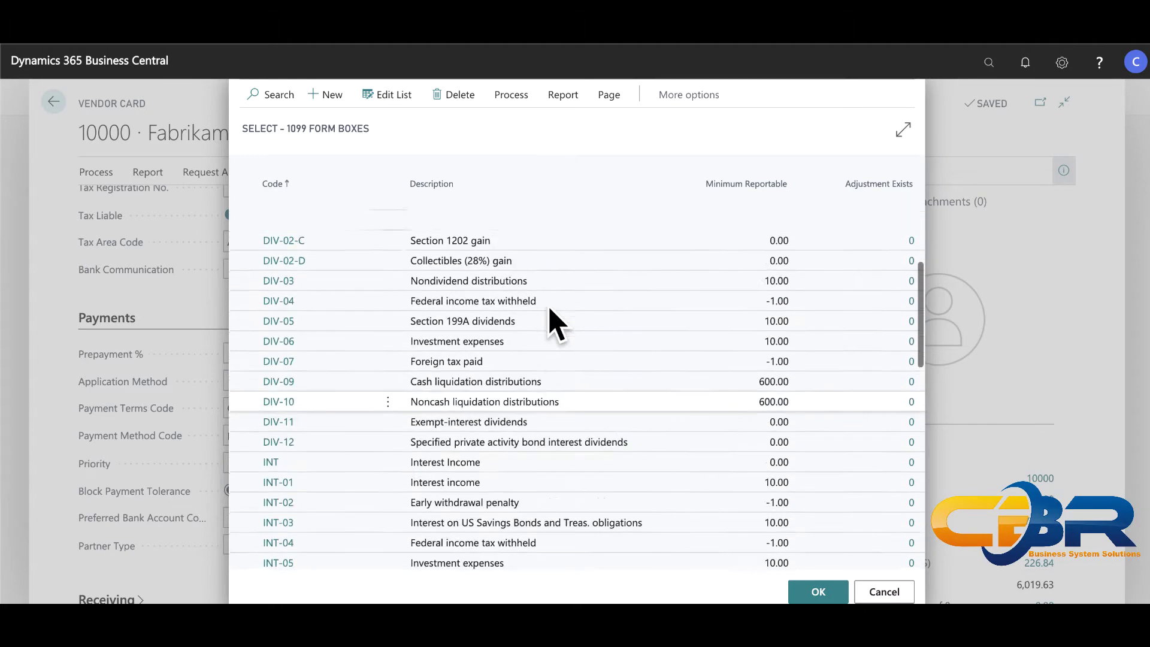
scroll(549, 309, up, 4)
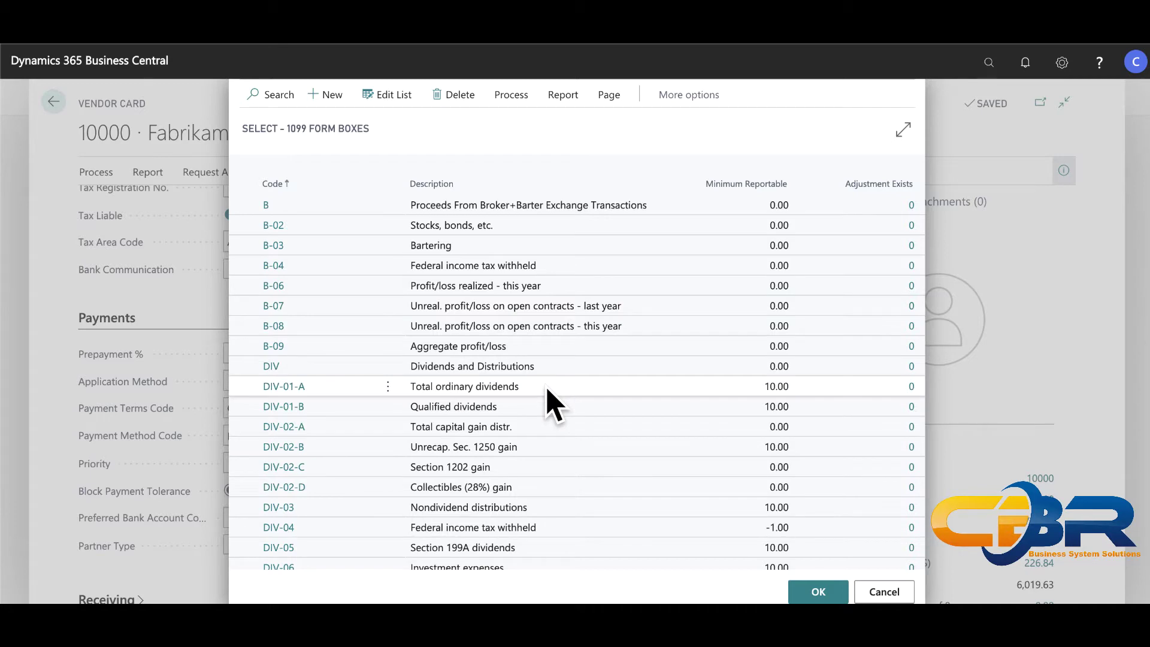
scroll(555, 405, down, 8)
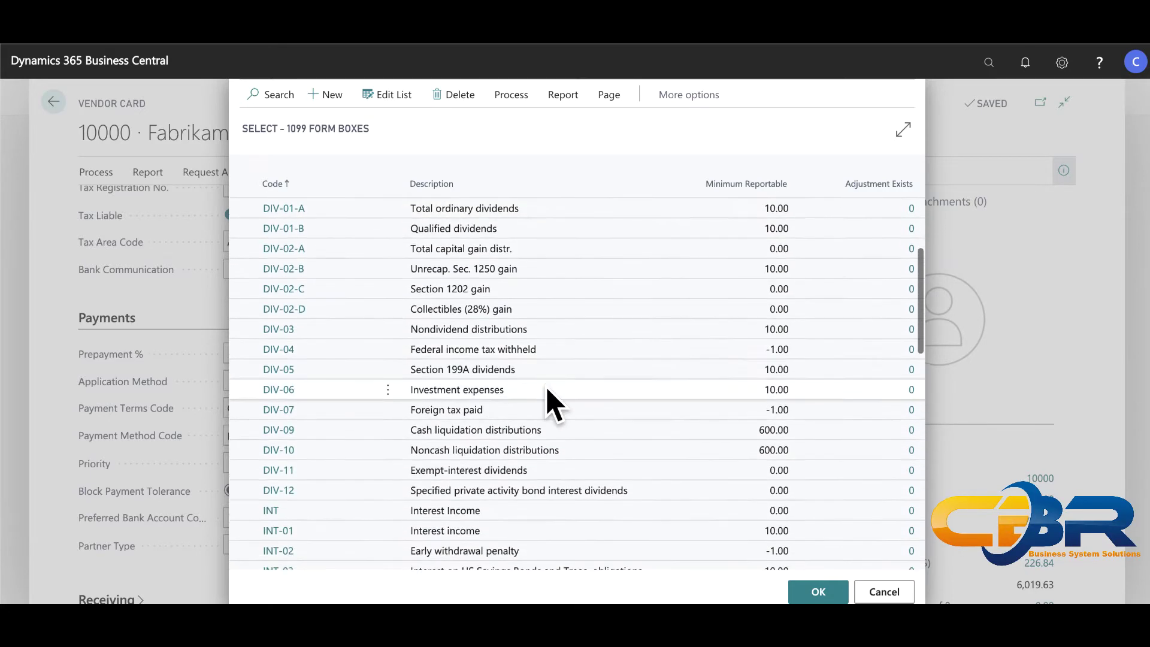
scroll(549, 401, down, 8)
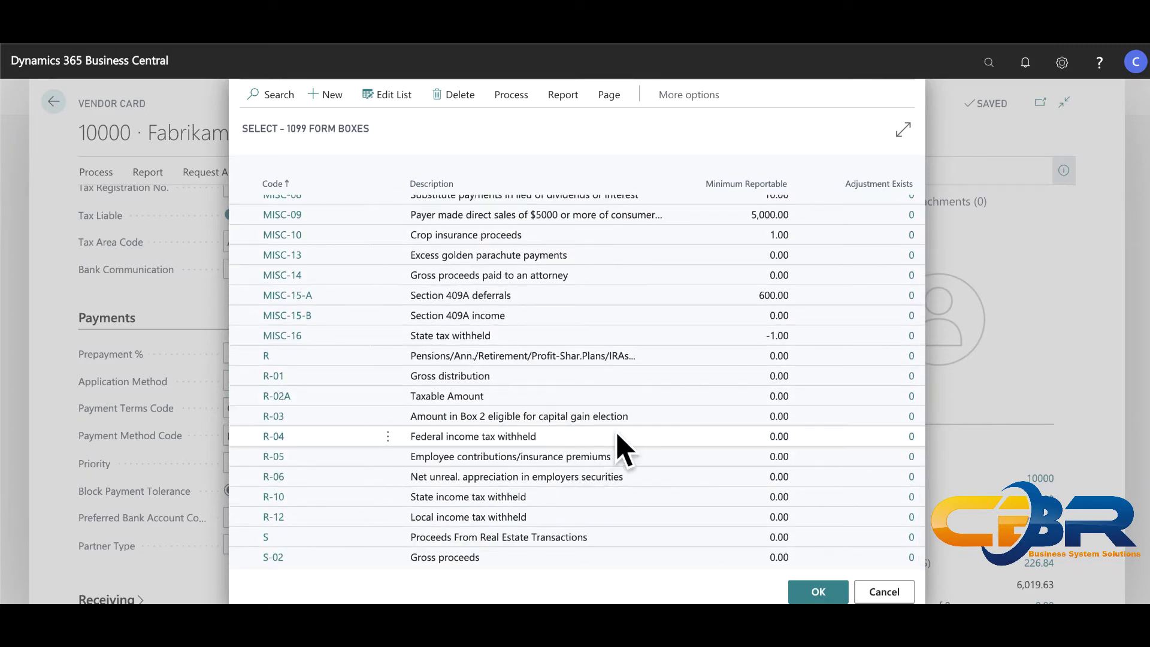
scroll(622, 419, up, 4)
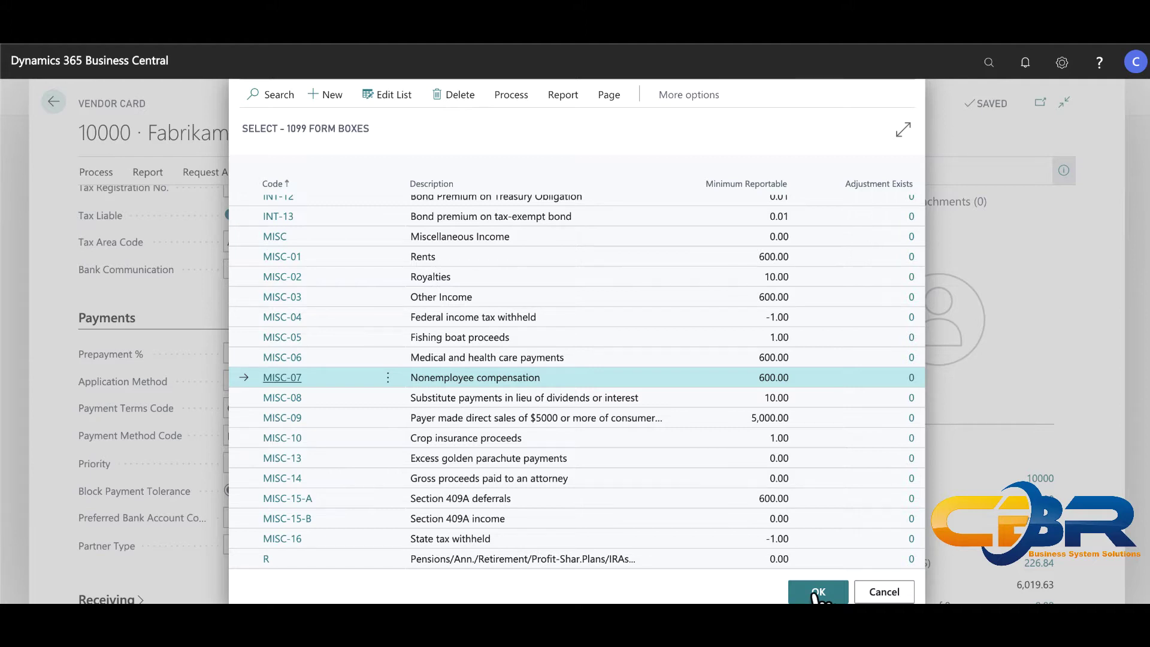
click(818, 593)
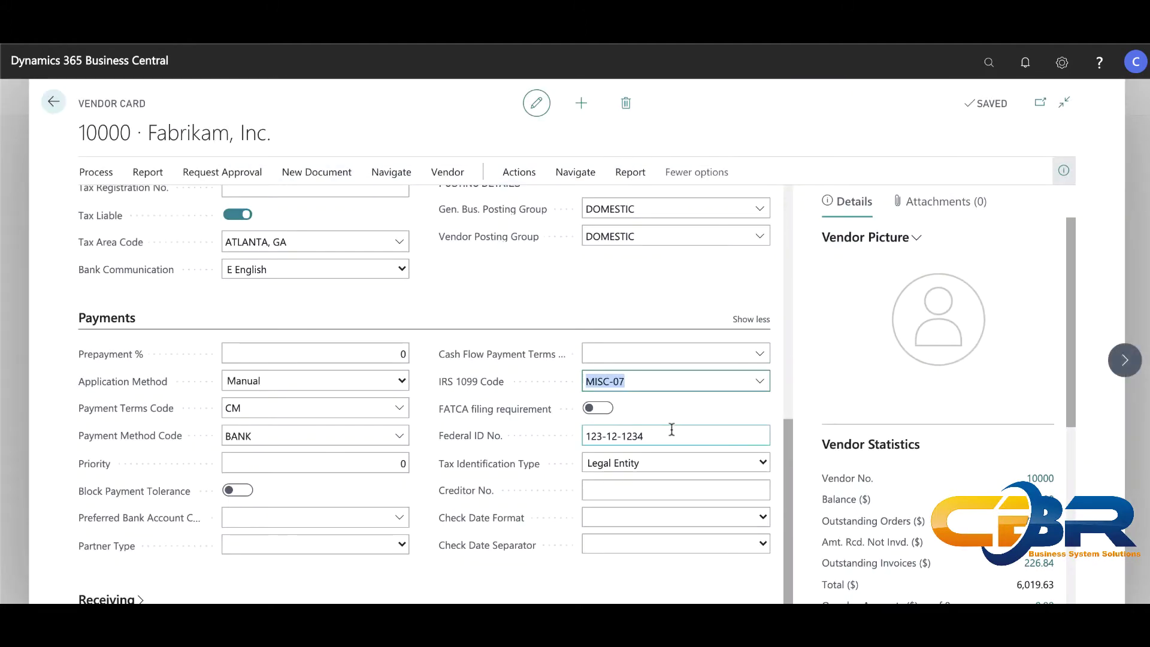
drag(672, 429, 591, 426)
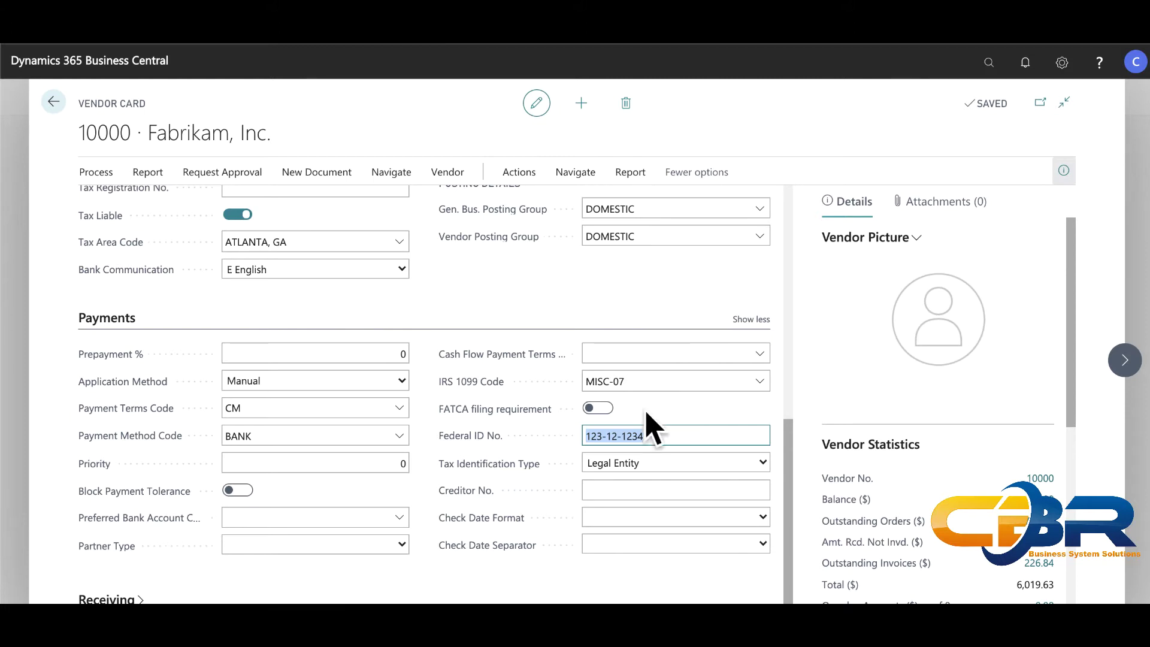
click(634, 383)
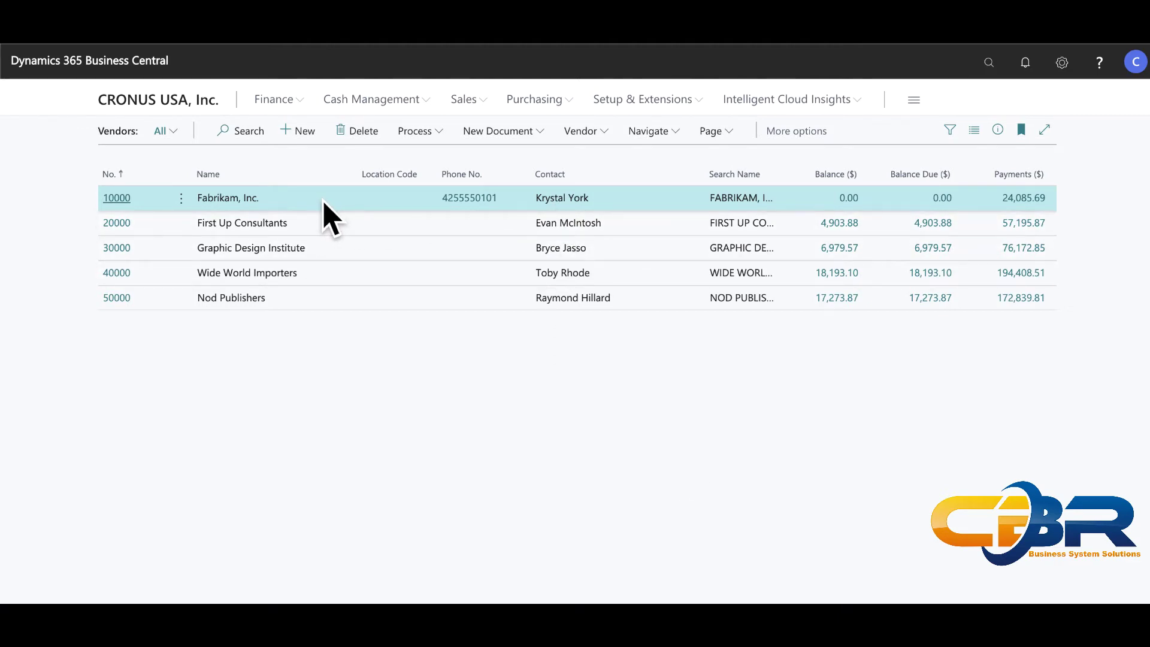
- Create a new purchase invoice for Fabrikam, Inc. with the vendor invoice number TEST 1234556
click(535, 134)
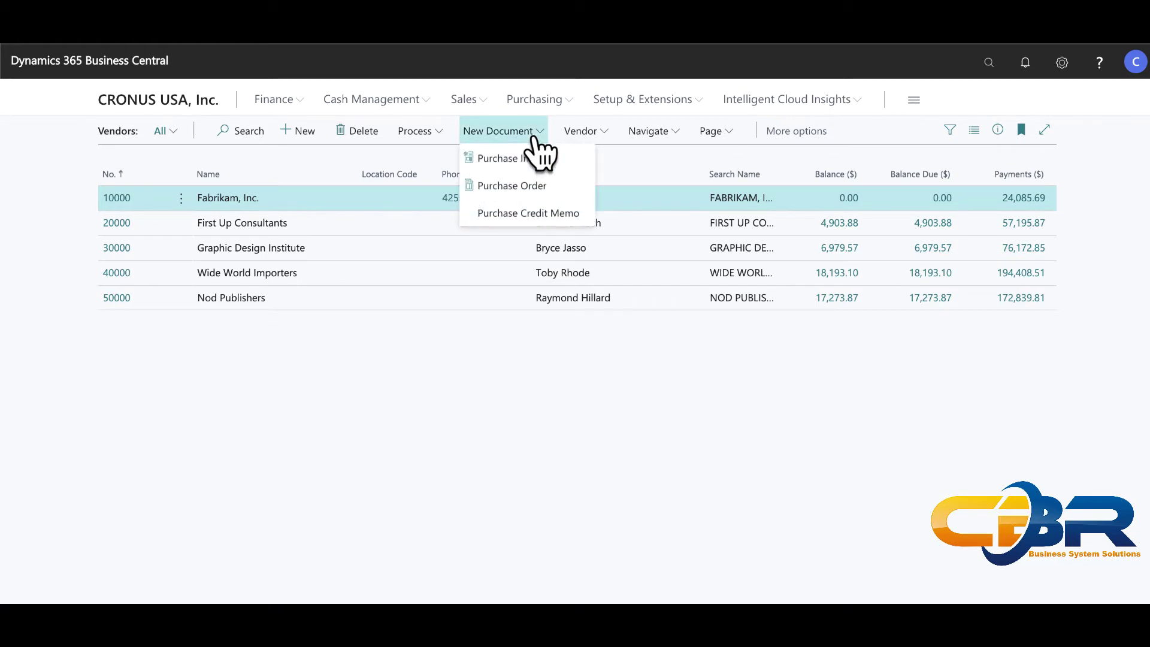
click(574, 168)
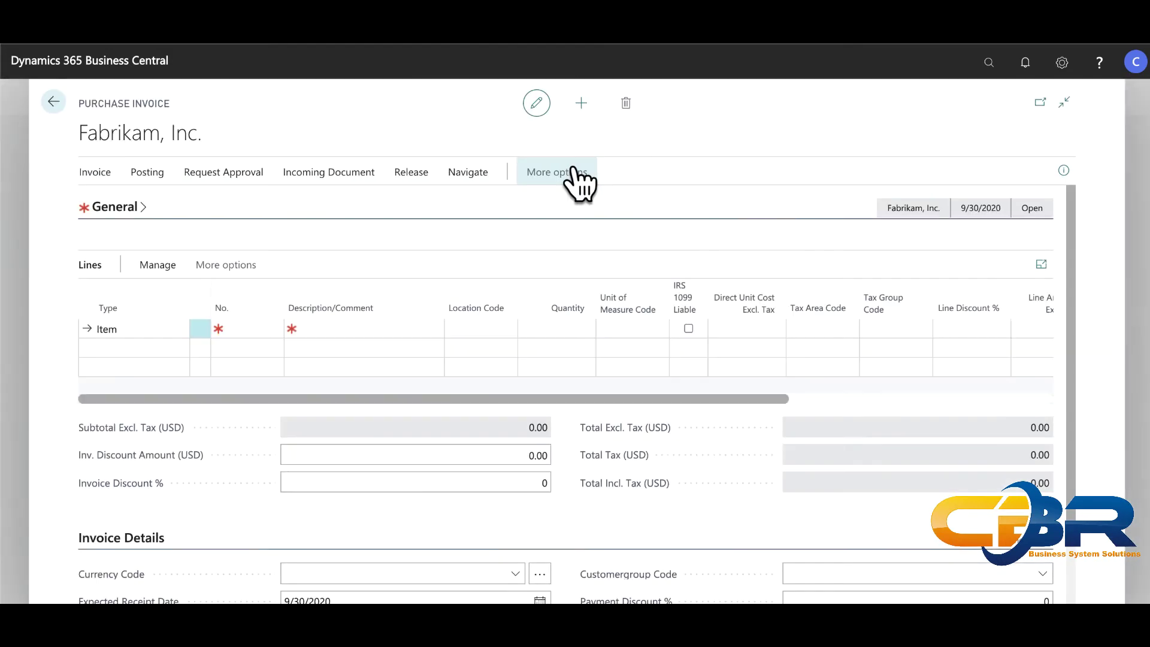
click(126, 209)
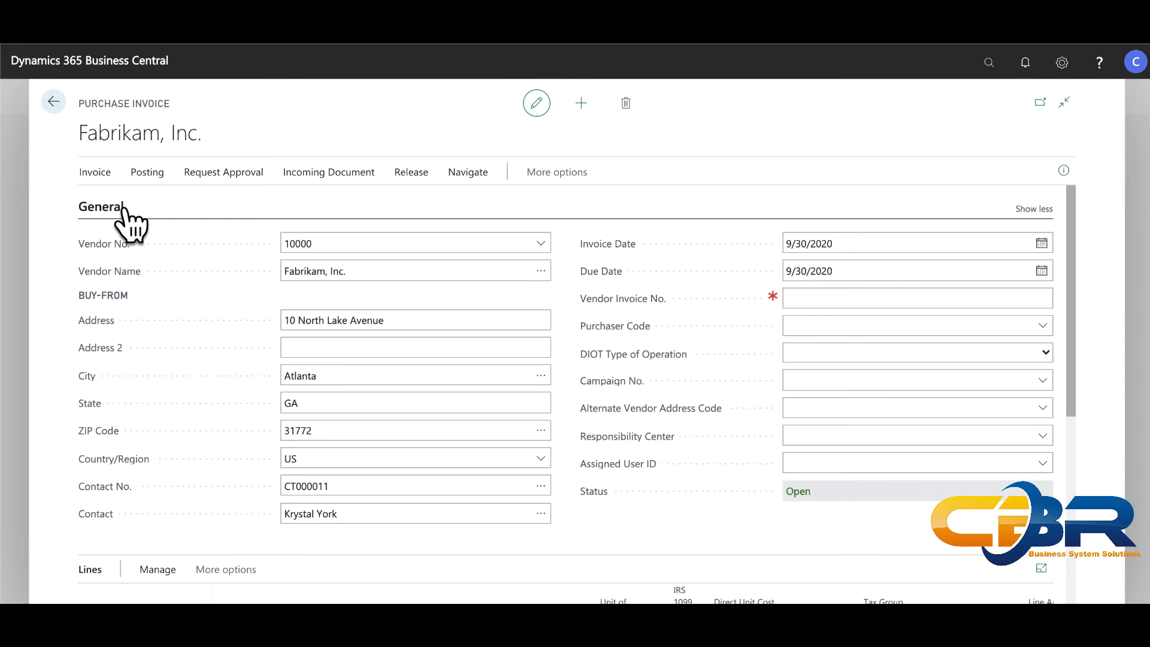
click(834, 294)
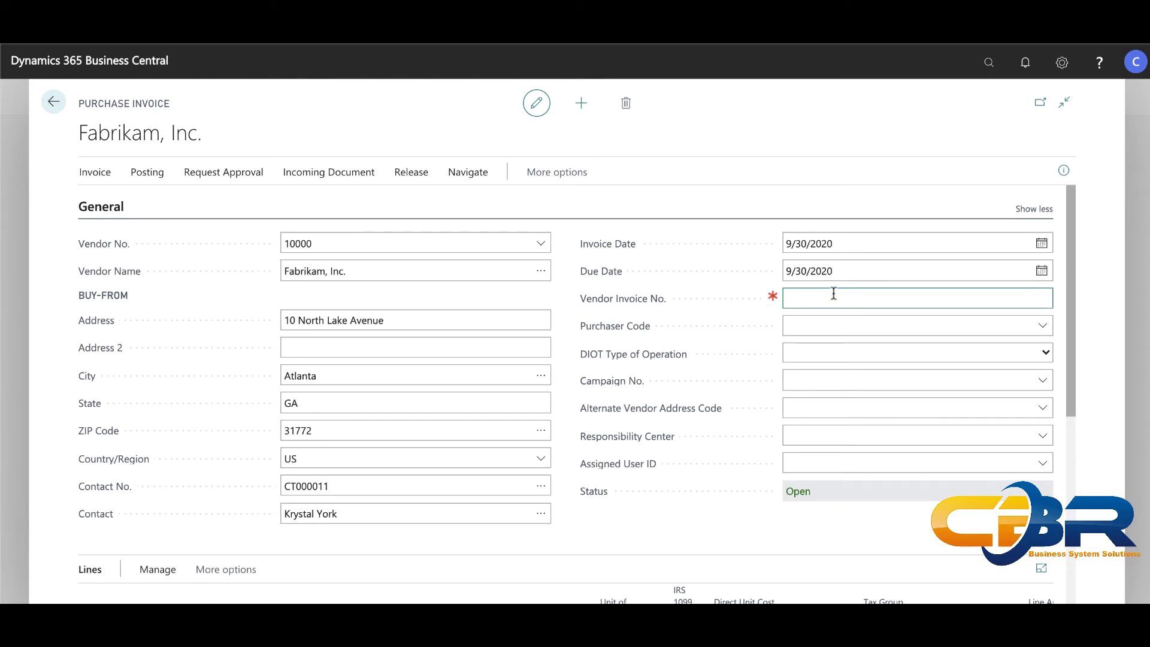
text(test 1234556)
key(Tab)
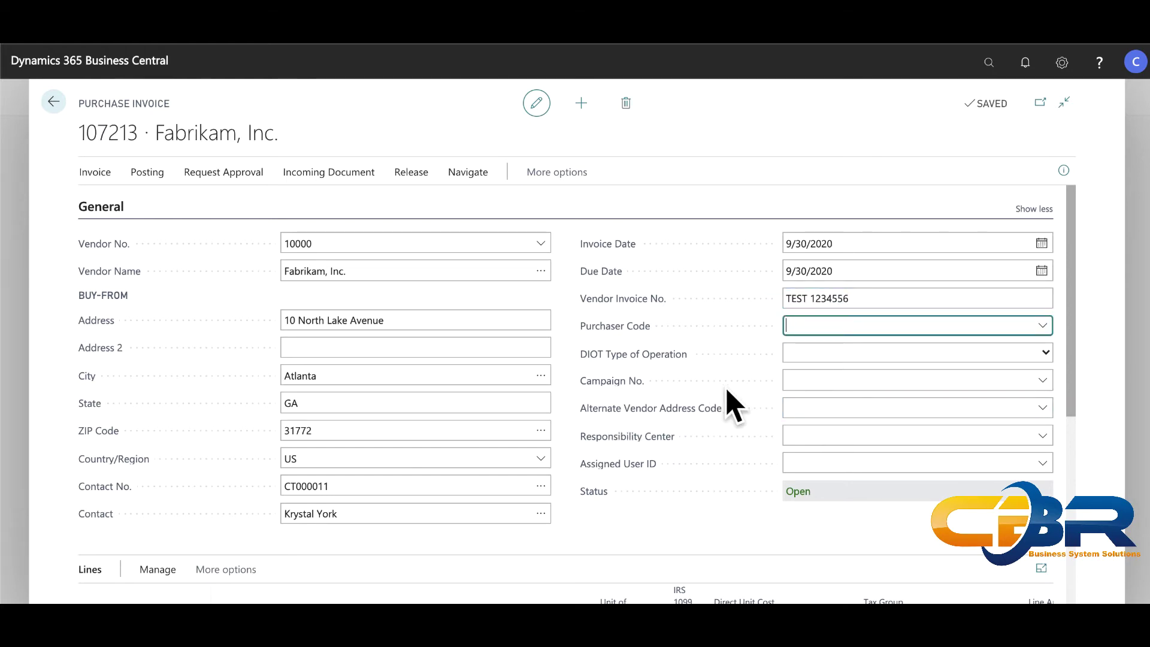
- Set the first invoice line's type to G/L Account and assign it account 60200, Advertising Expense
scroll(728, 394, down, 5)
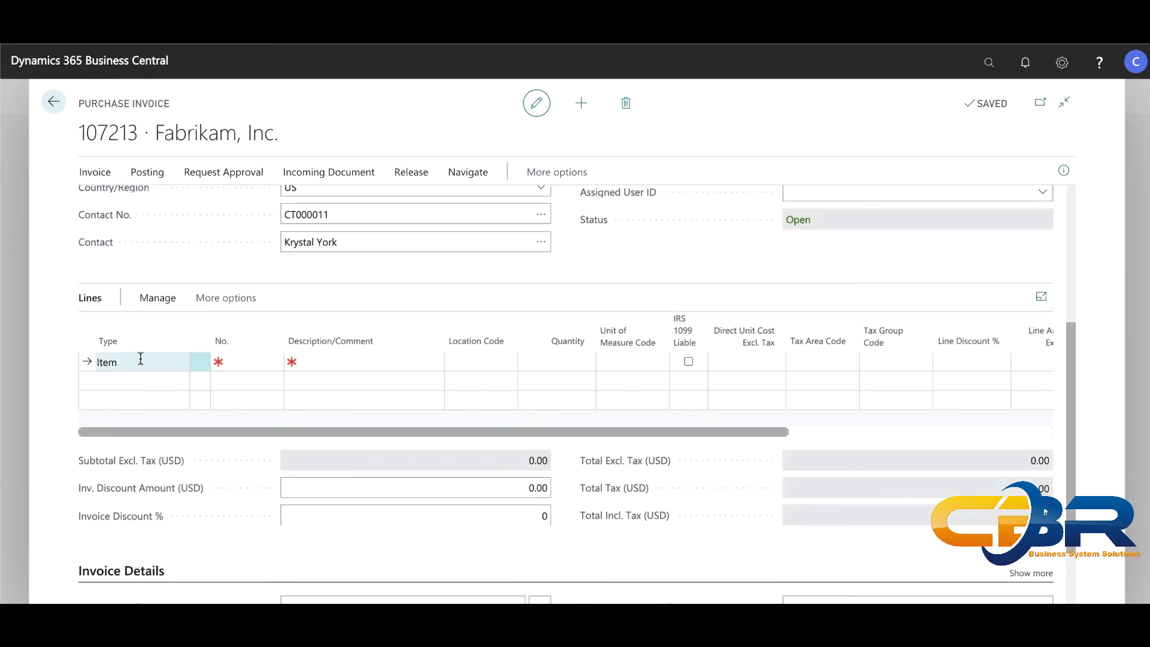
click(140, 359)
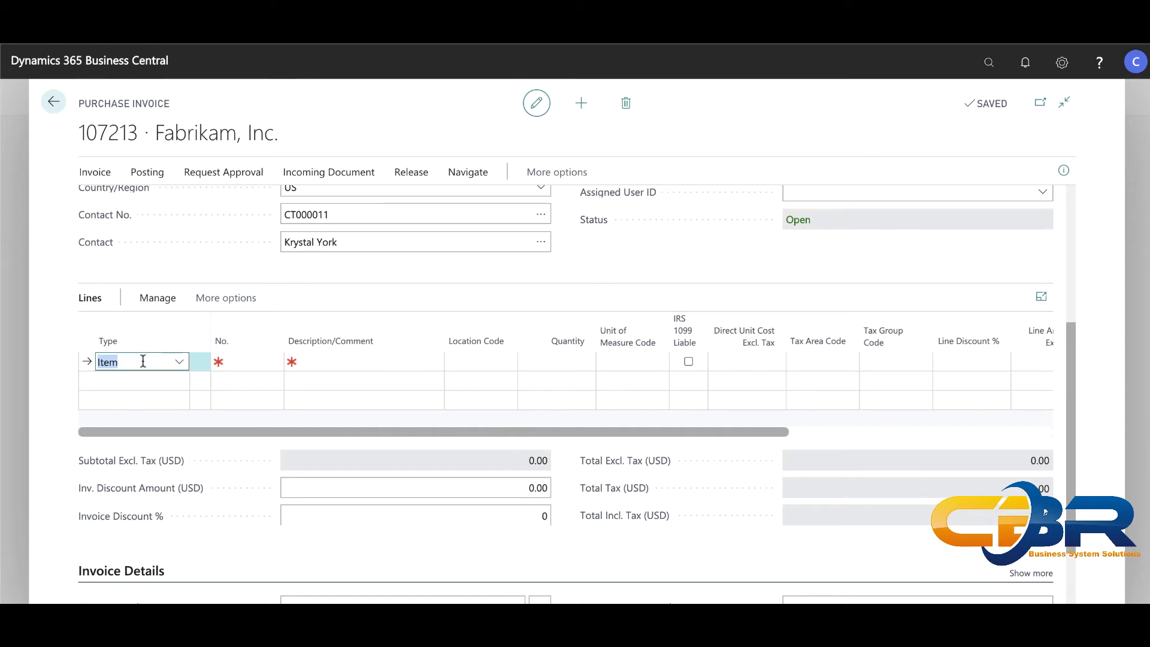
click(177, 363)
click(196, 440)
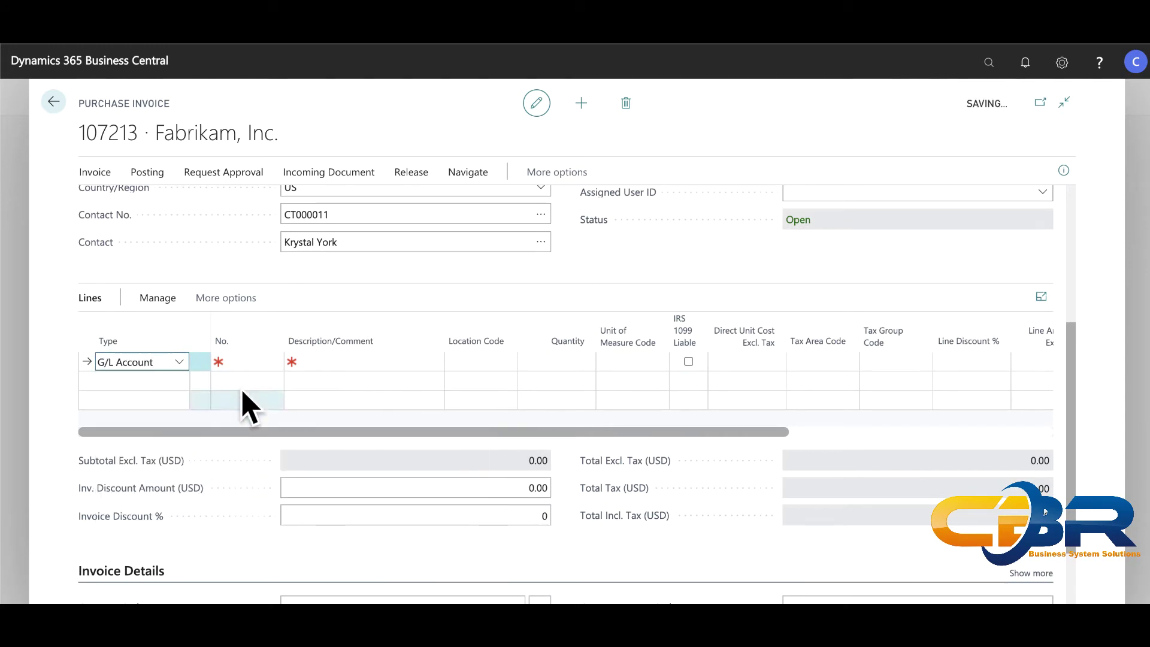
click(243, 363)
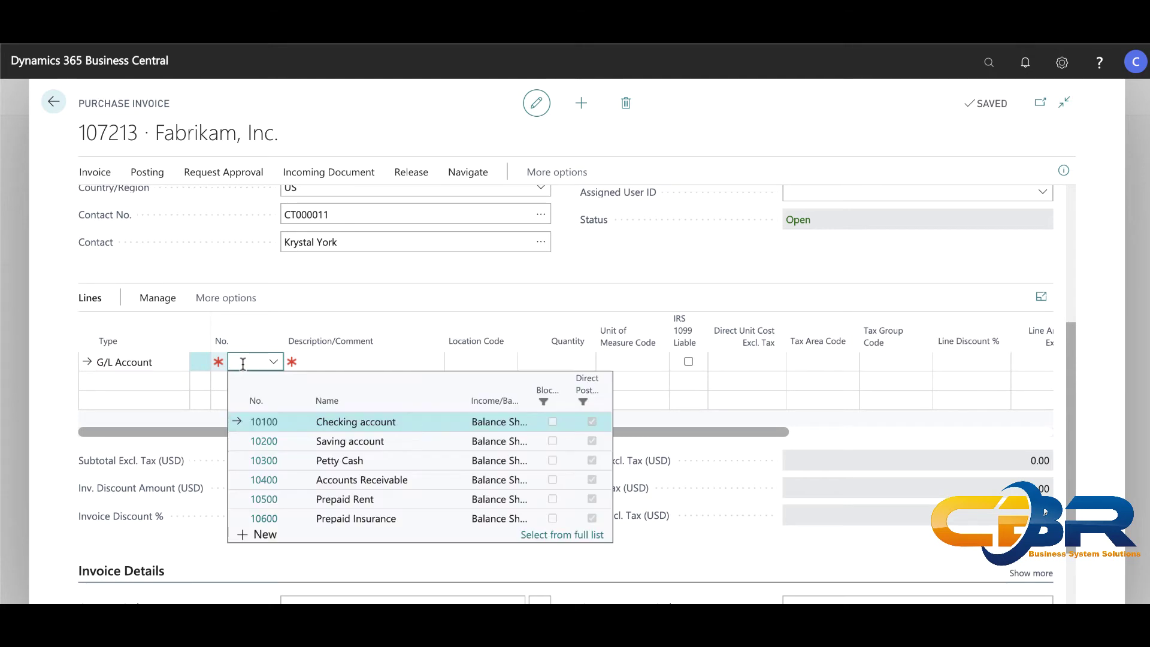
text(adv)
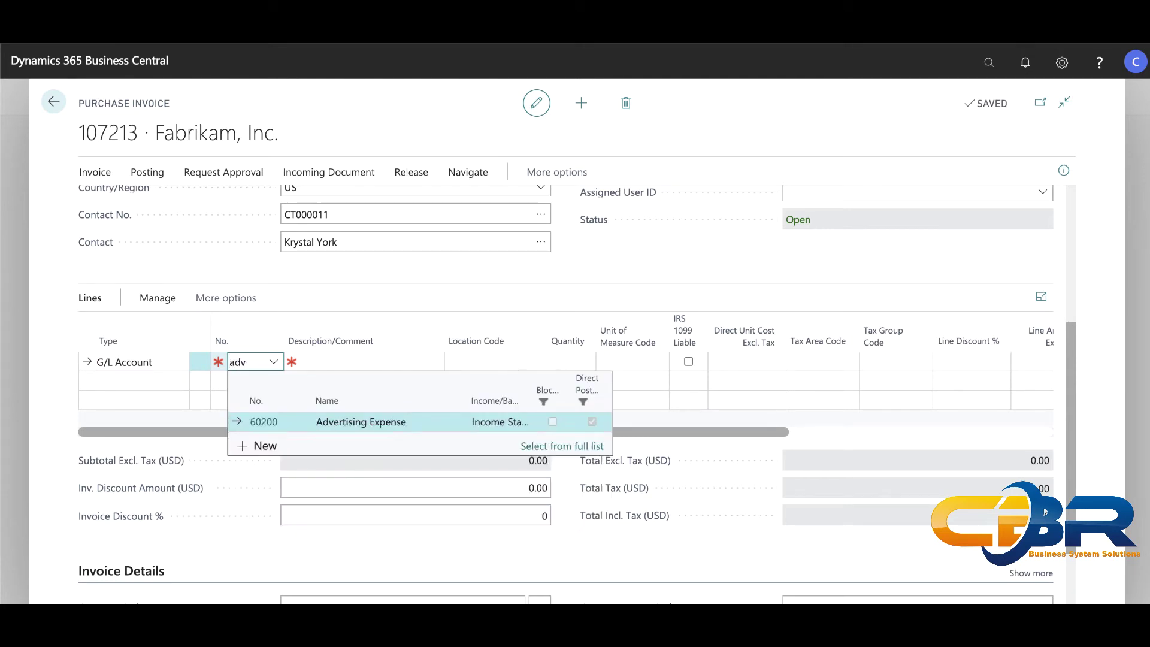
click(265, 423)
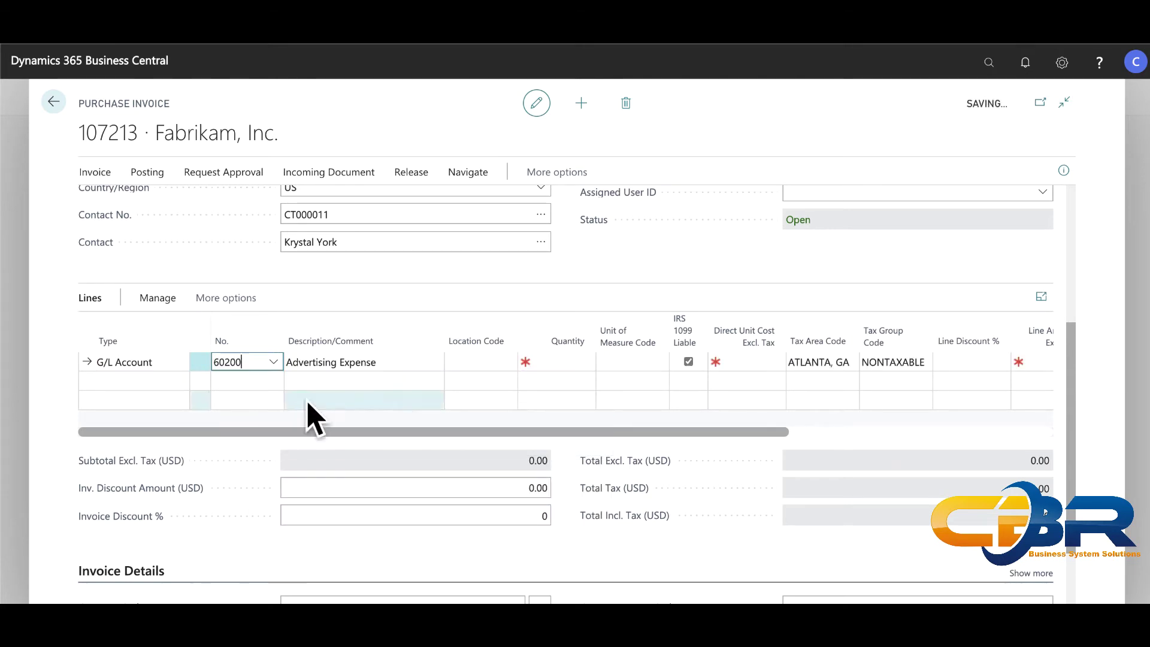
key(Tab)
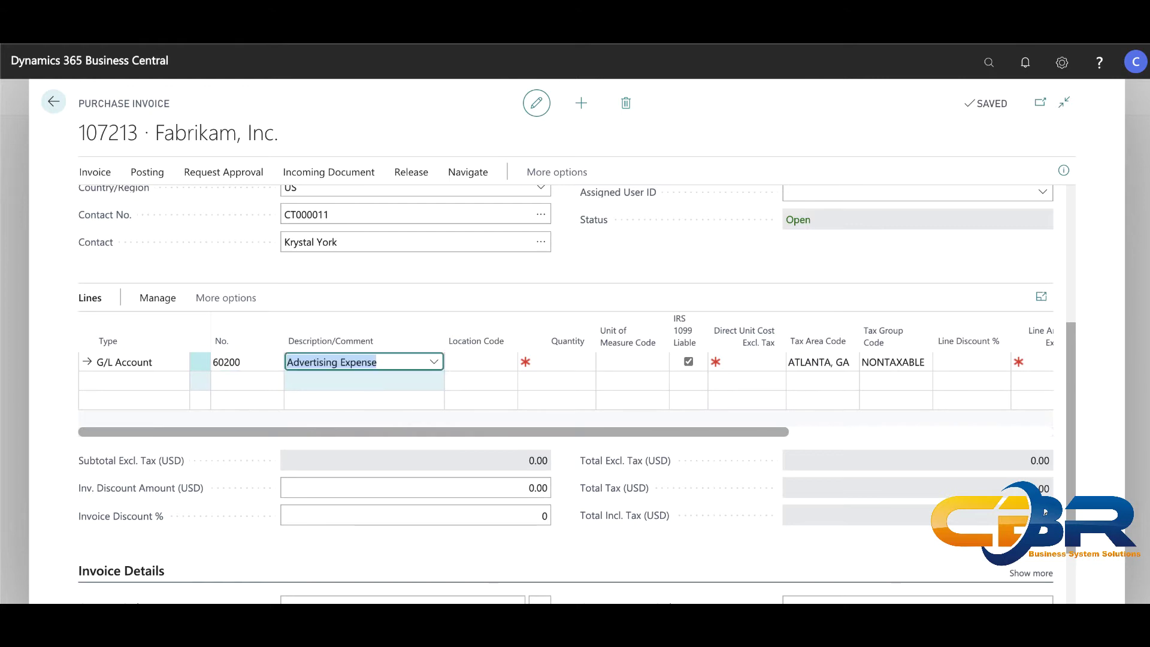
- Describe the invoice line as Web Consulting, with quantity 1 and a direct unit cost of 800
text(Web)
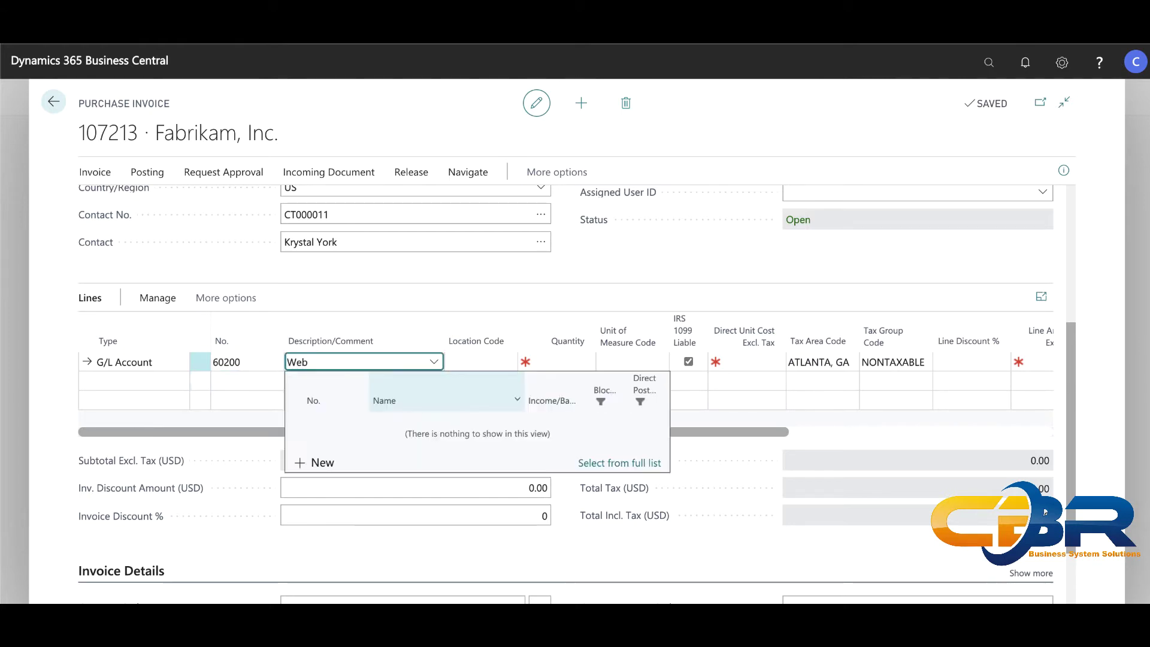
text( Consulting)
key(Tab)
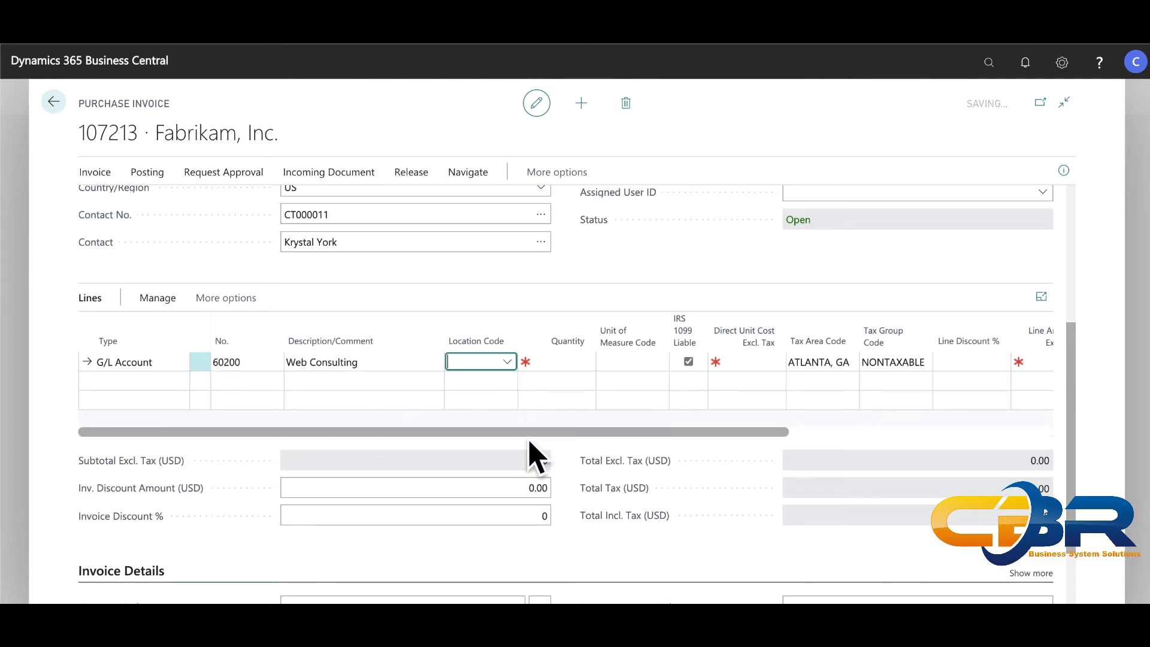
key(Tab)
text(1)
key(Tab)
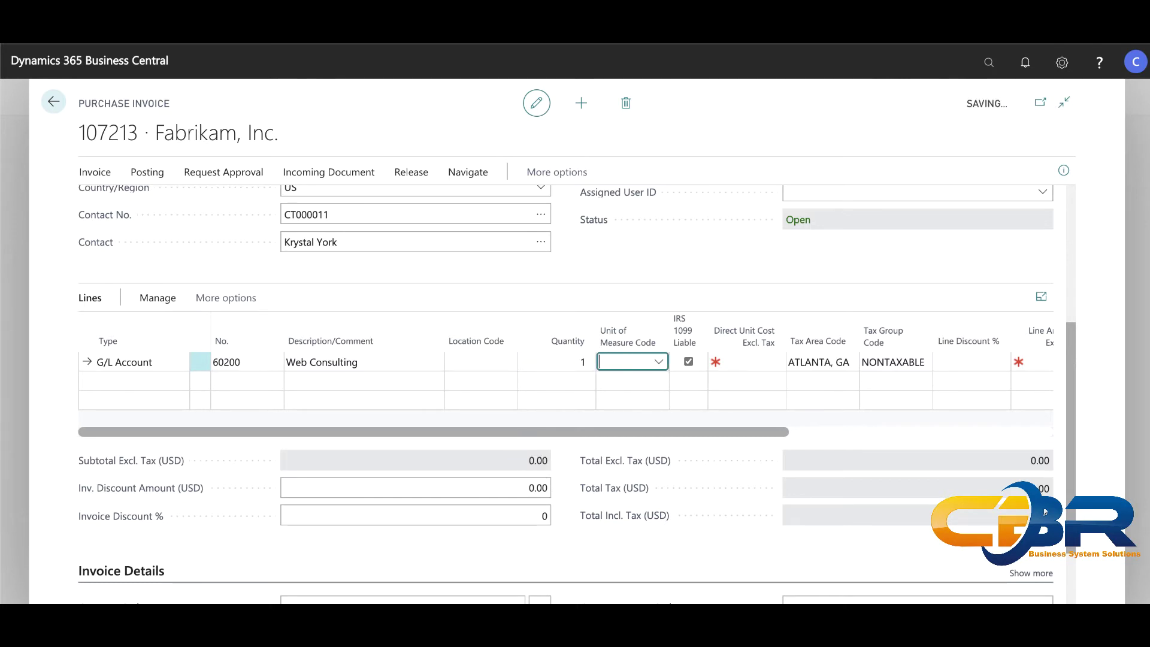
key(Tab)
key(Tab)
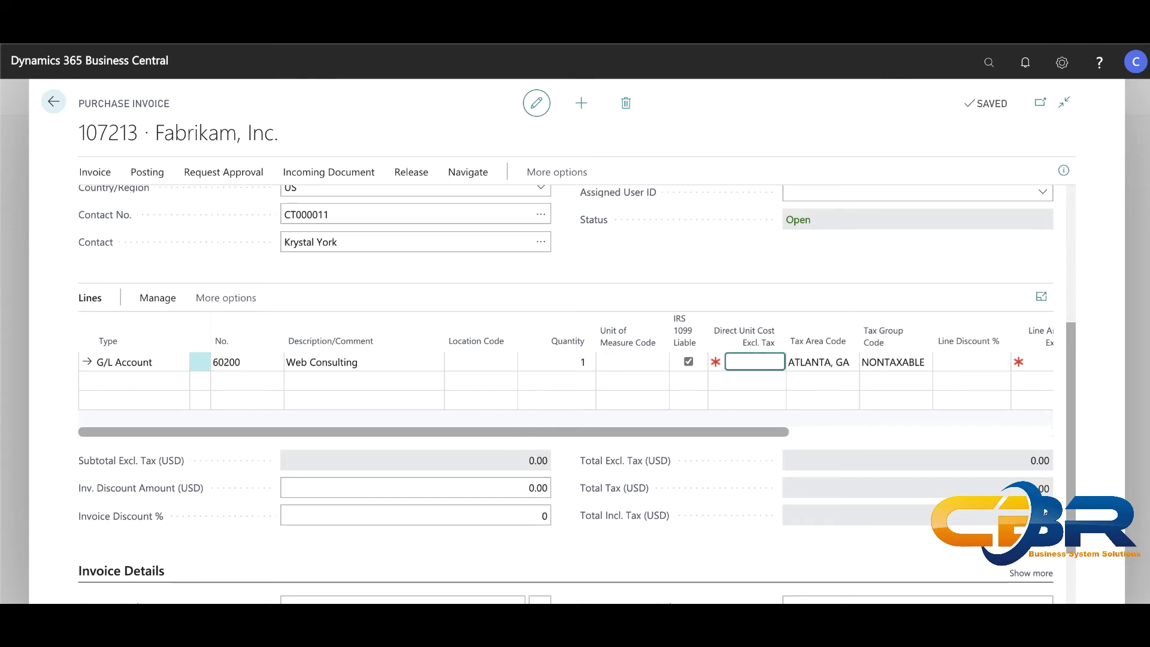
text(800)
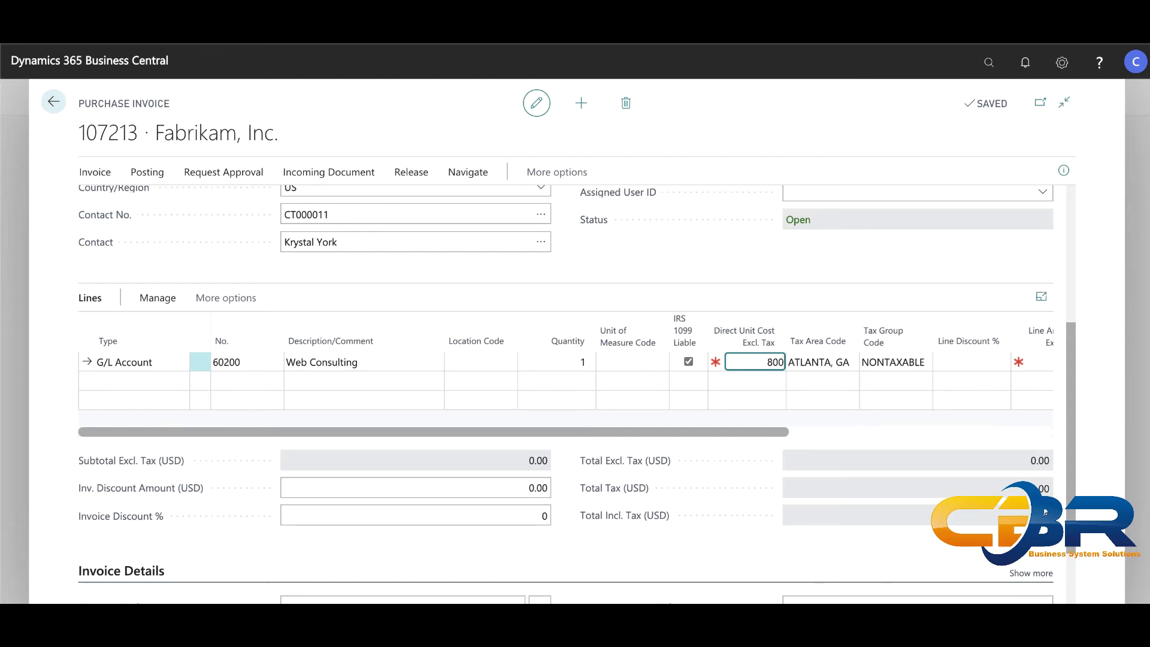
key(Tab)
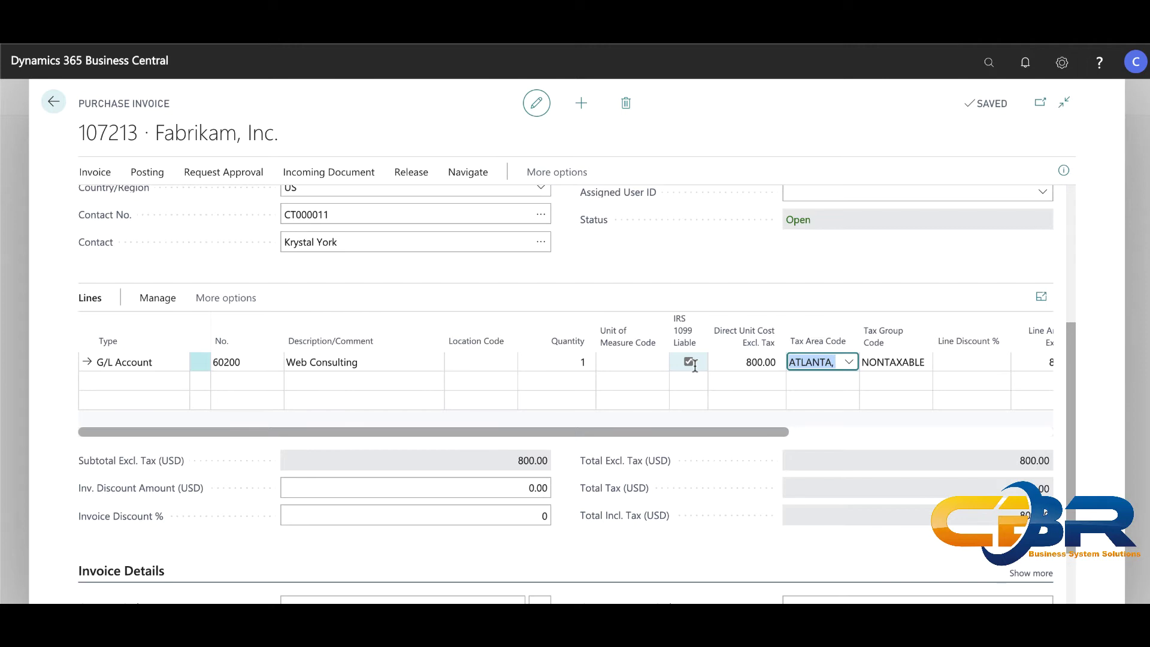
- Post the purchase invoice without opening the posted document
click(149, 175)
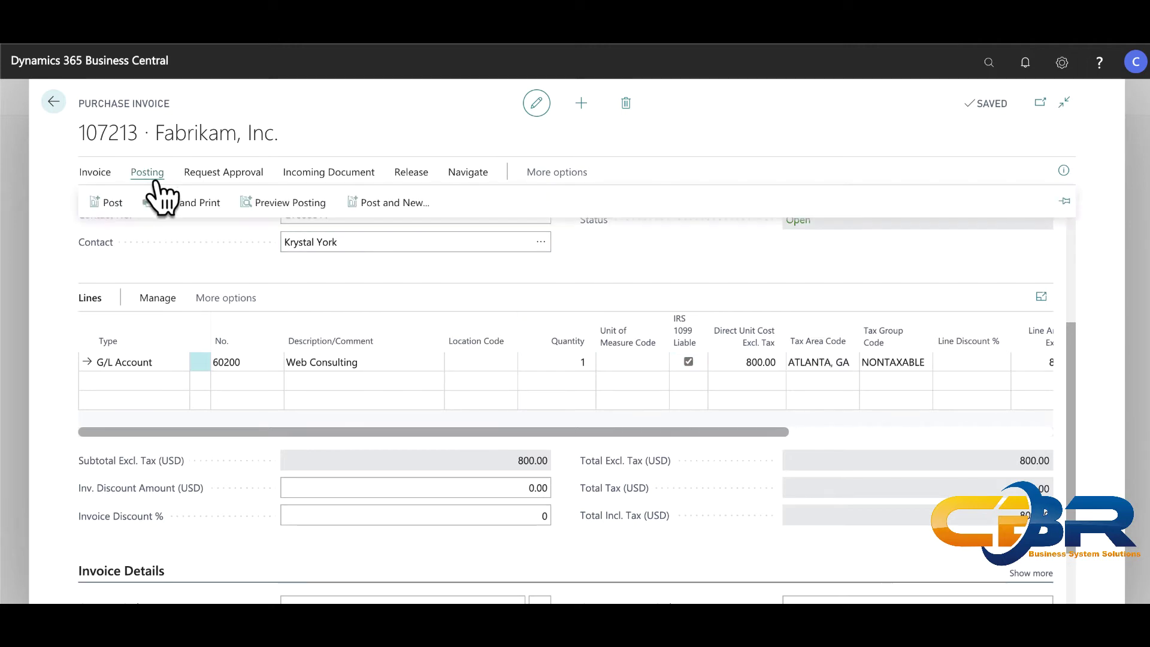
click(122, 205)
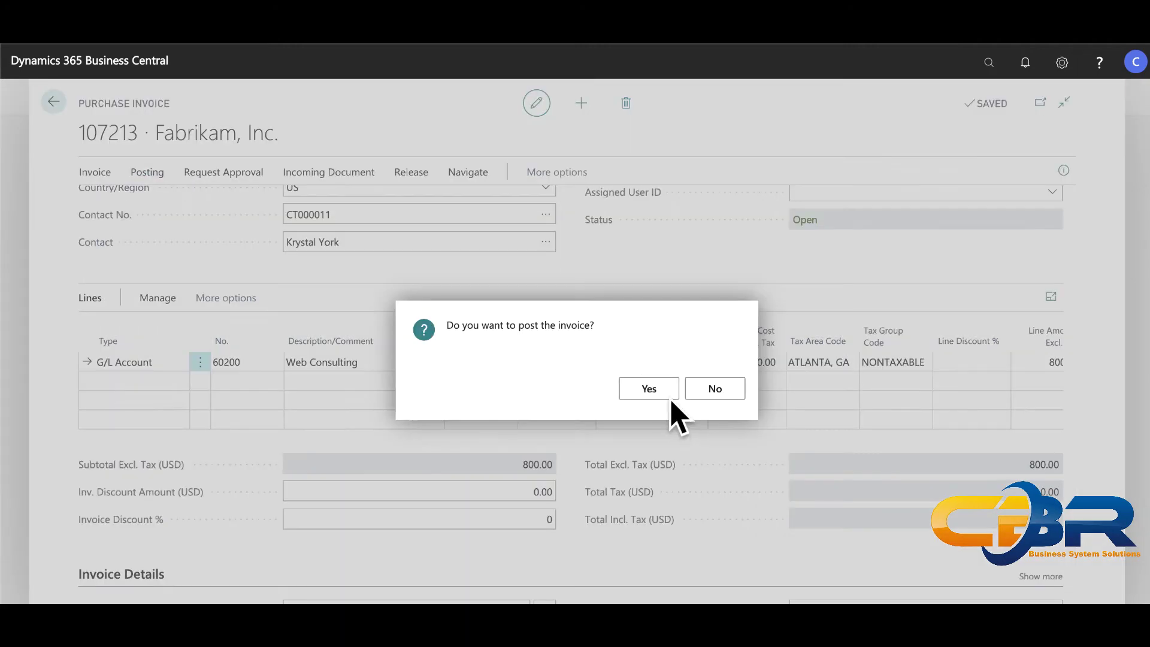
click(664, 394)
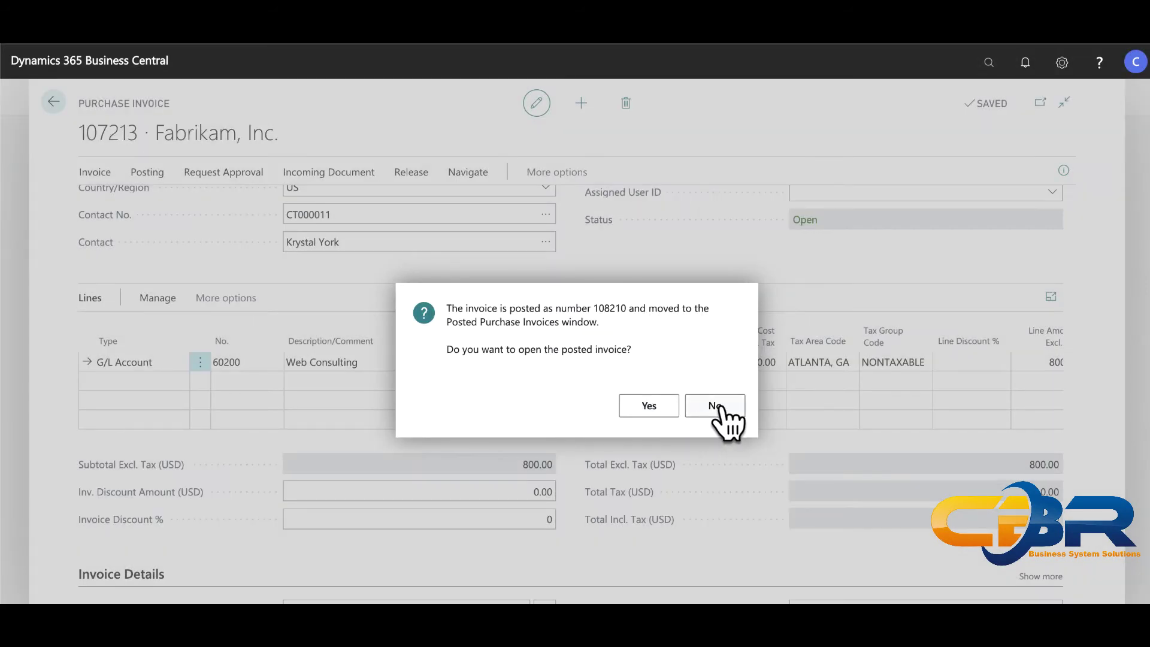
click(715, 406)
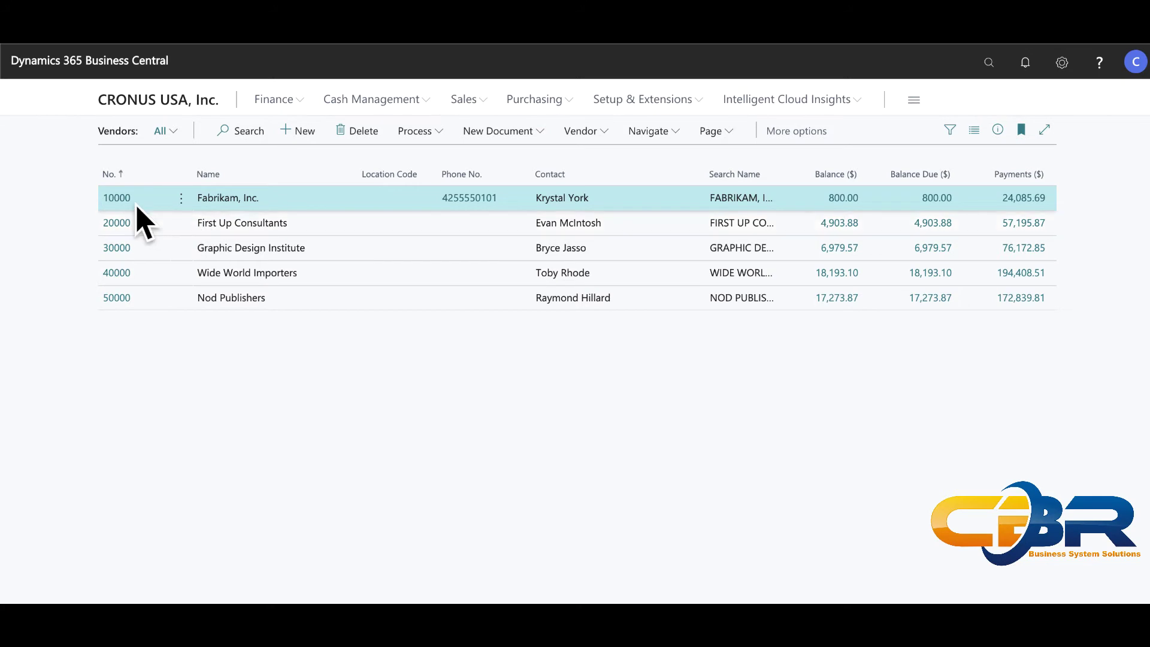
- Open the vendor card of Fabrikam, Inc. and bring up its vendor ledger entries
click(119, 200)
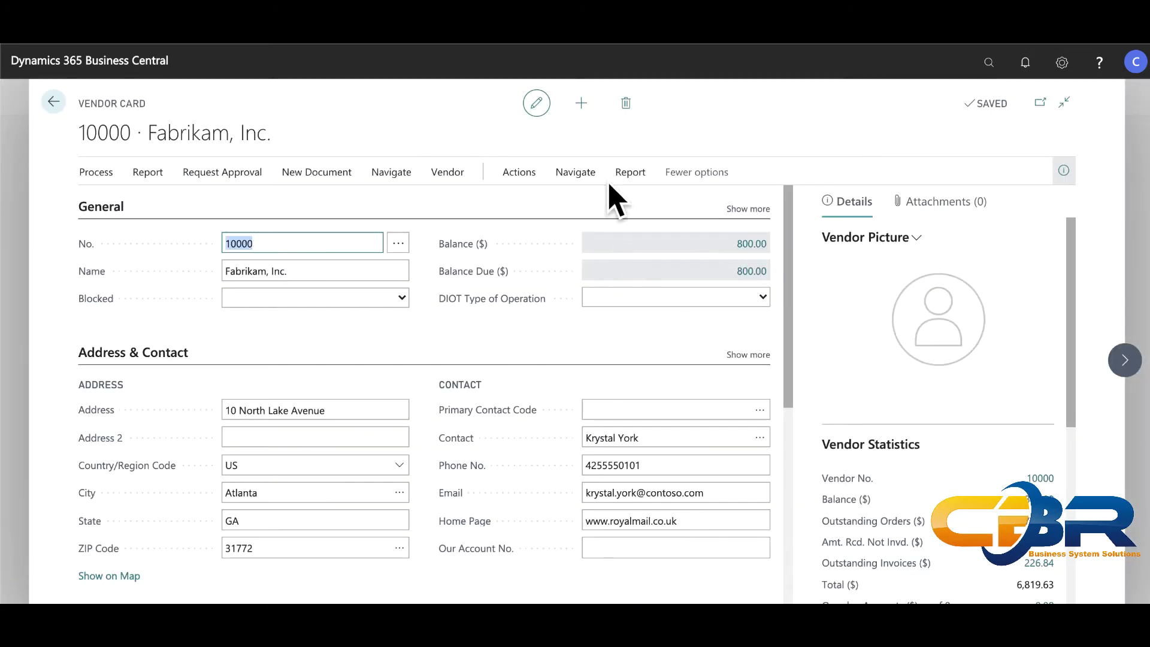
click(577, 173)
click(405, 206)
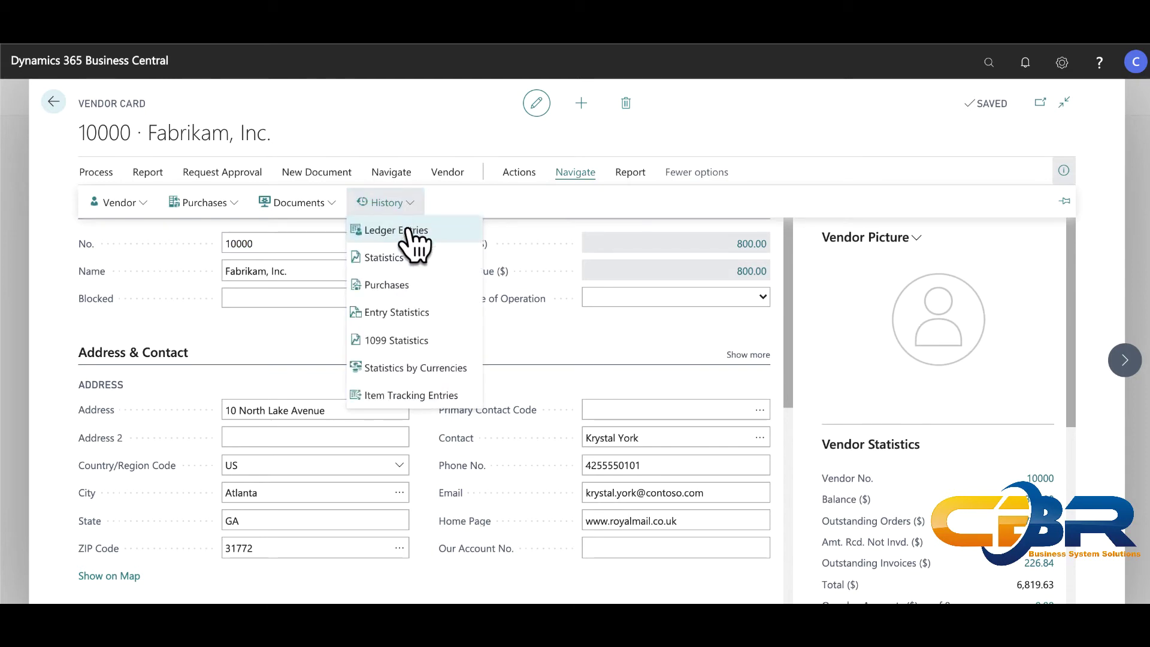
click(413, 238)
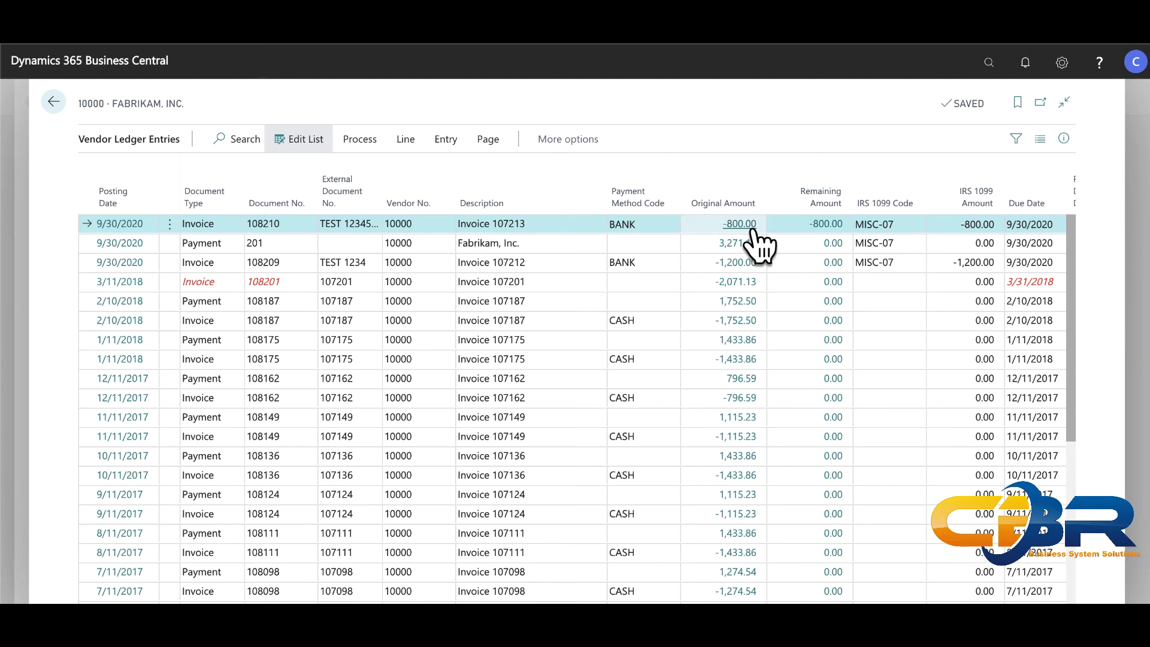
- Check the IRS 1099 codes available for the newly posted Web Consulting invoice's ledger entry and clear its IRS 1099 Code
click(947, 226)
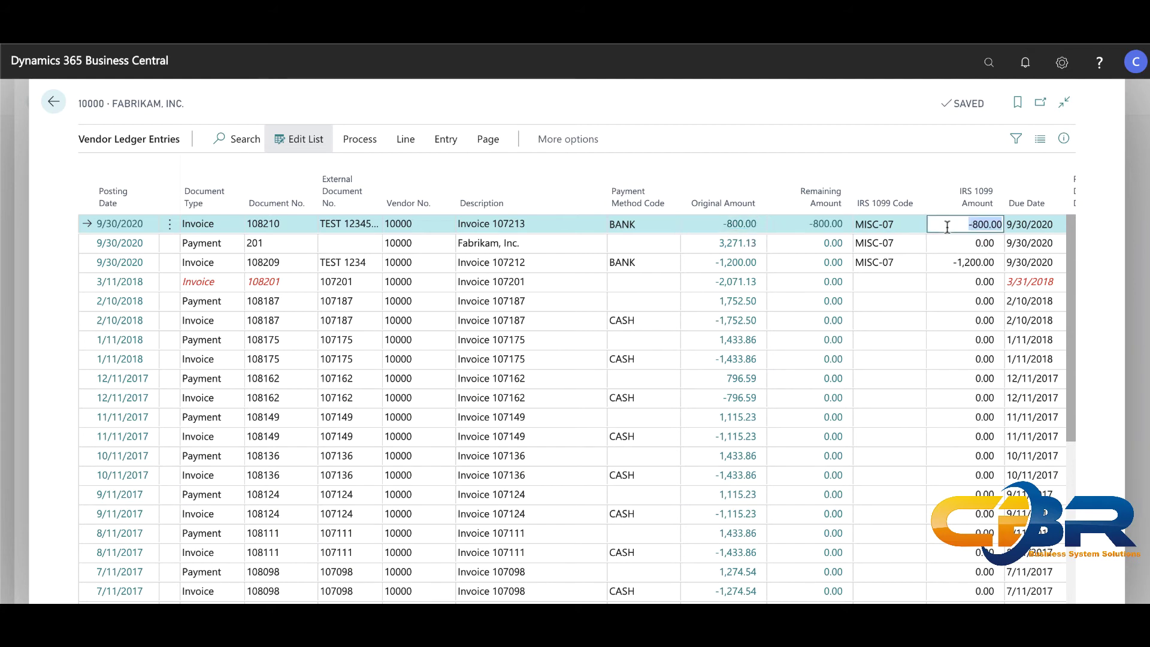
click(910, 231)
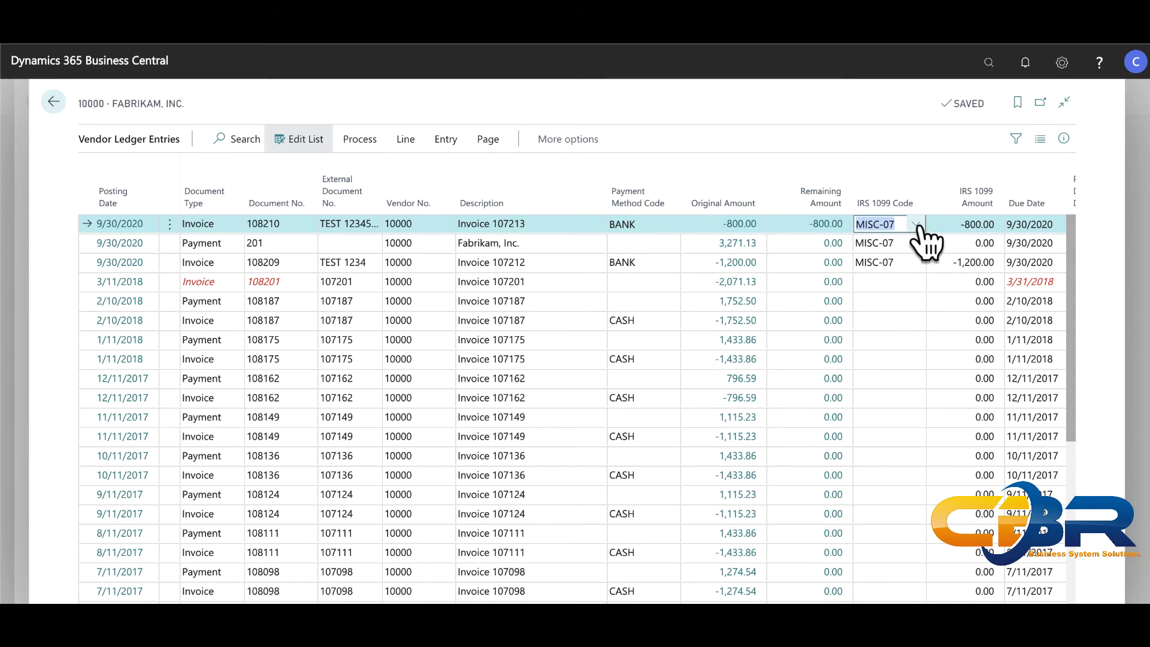
click(917, 225)
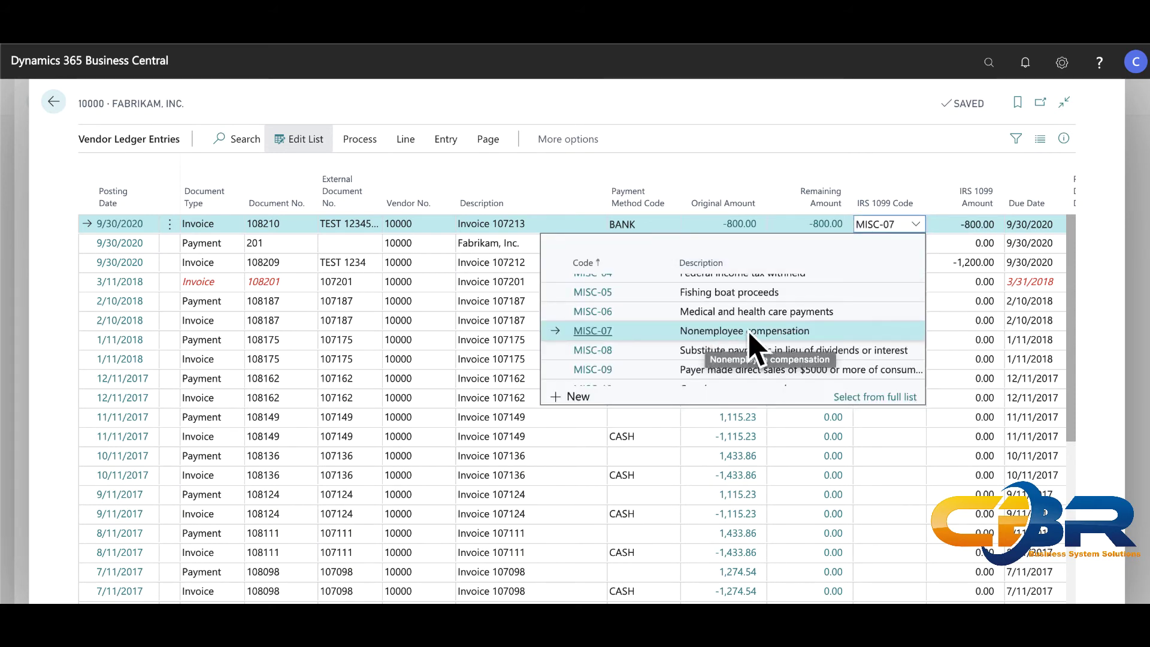
scroll(746, 303, up, 5)
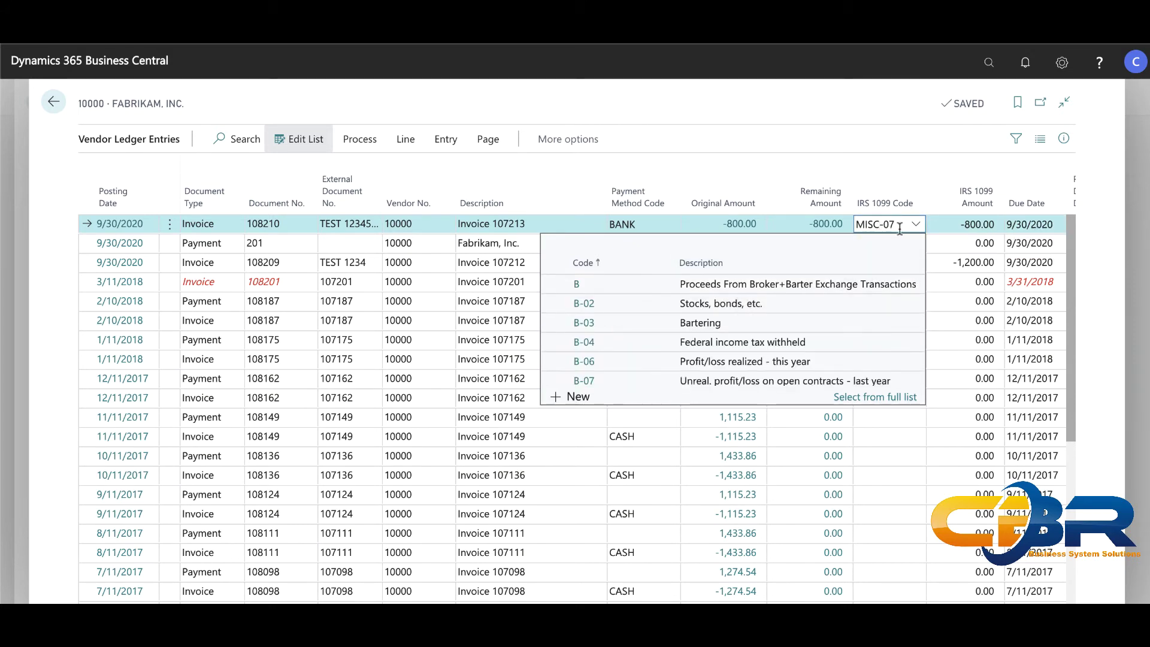
drag(900, 227, 835, 229)
key(Delete)
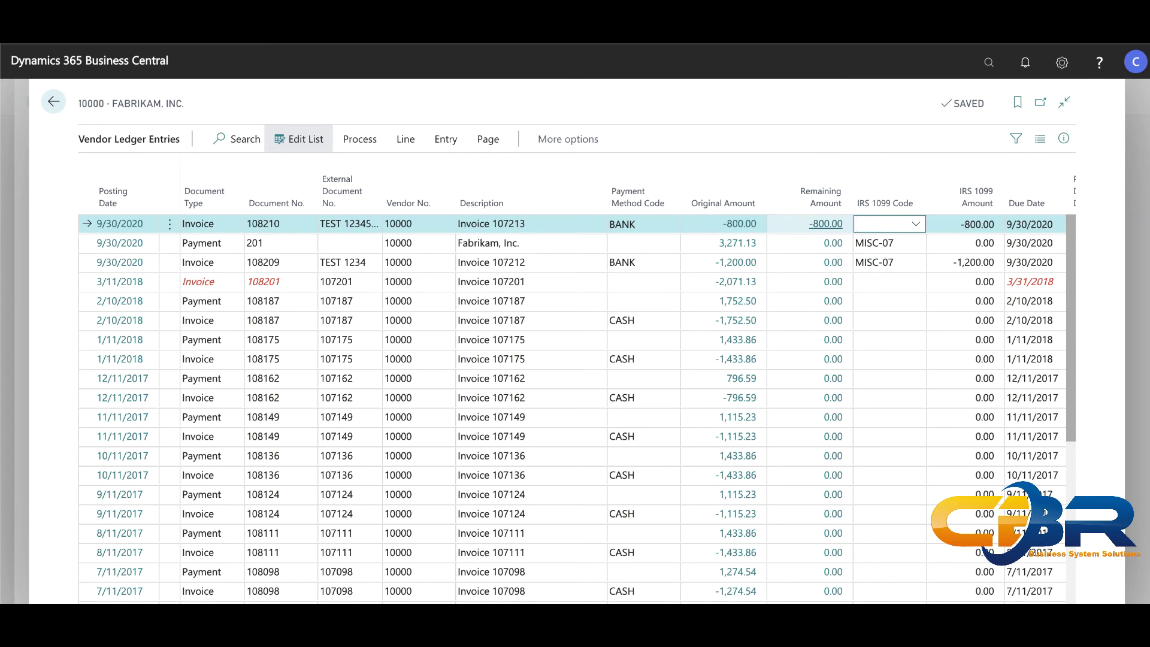
key(Tab)
key(Tab)
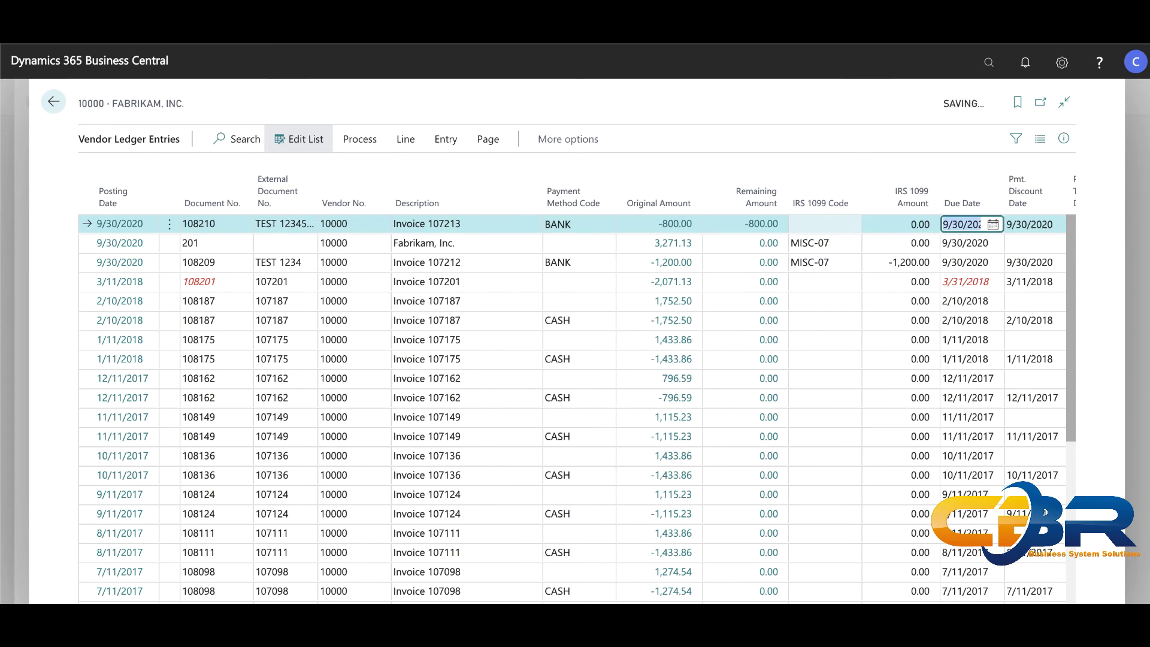
- Set the new invoice entry's IRS 1099 Code to MISC-07 (Nonemployee compensation) and its IRS 1099 Amount to -800
click(824, 282)
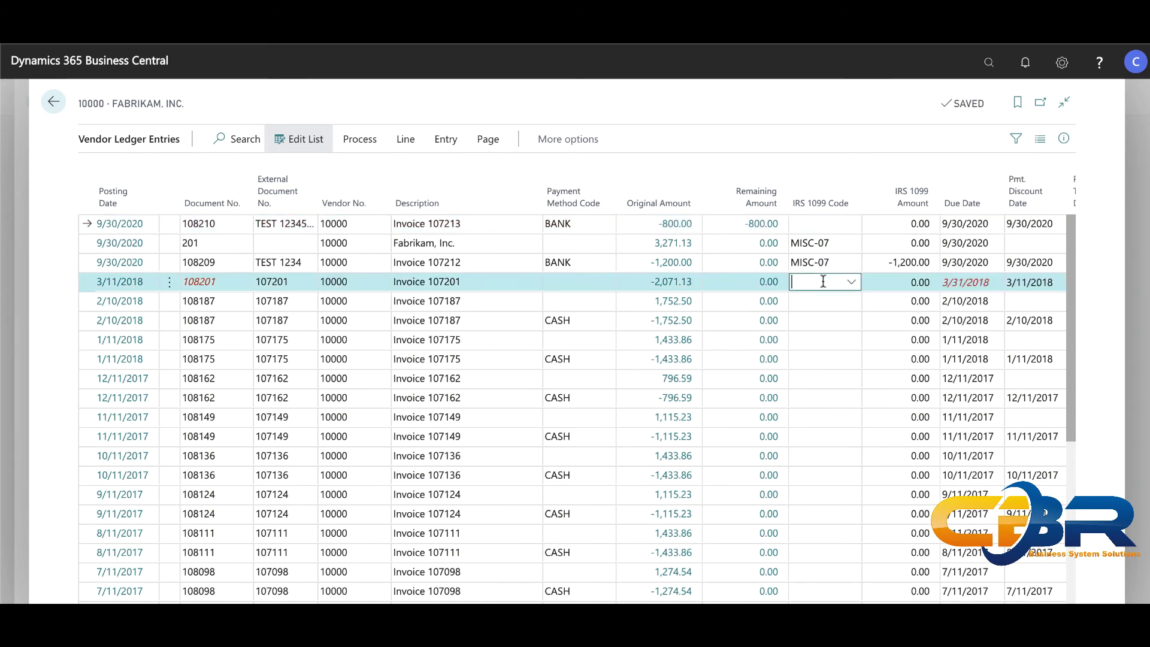
click(826, 225)
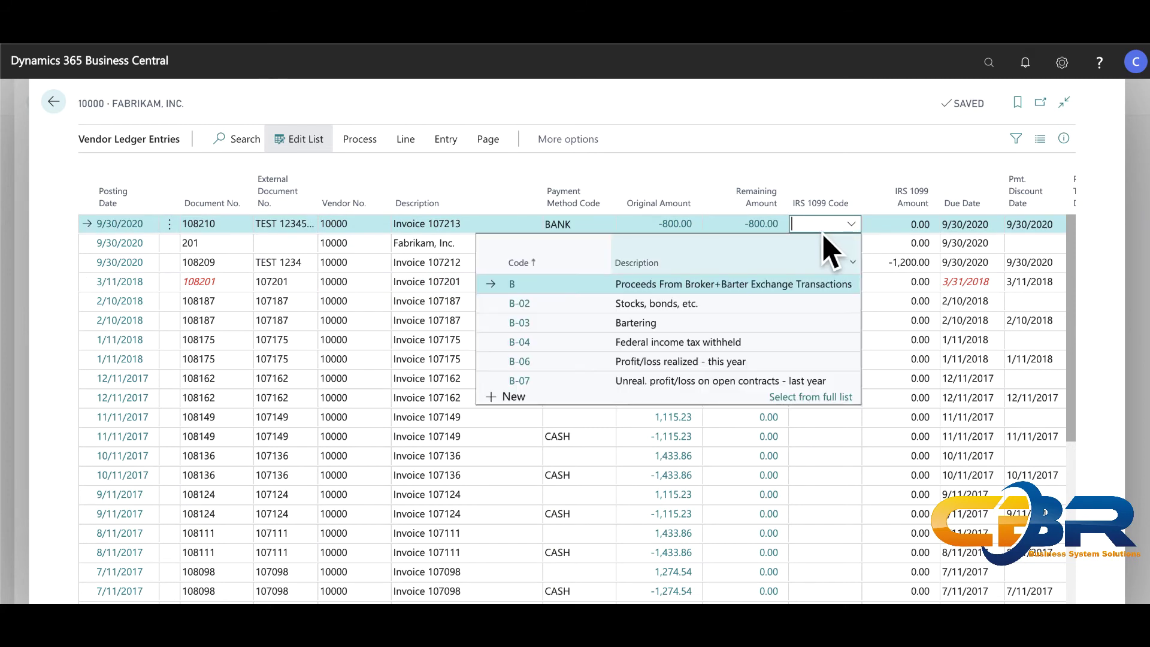
text(misc)
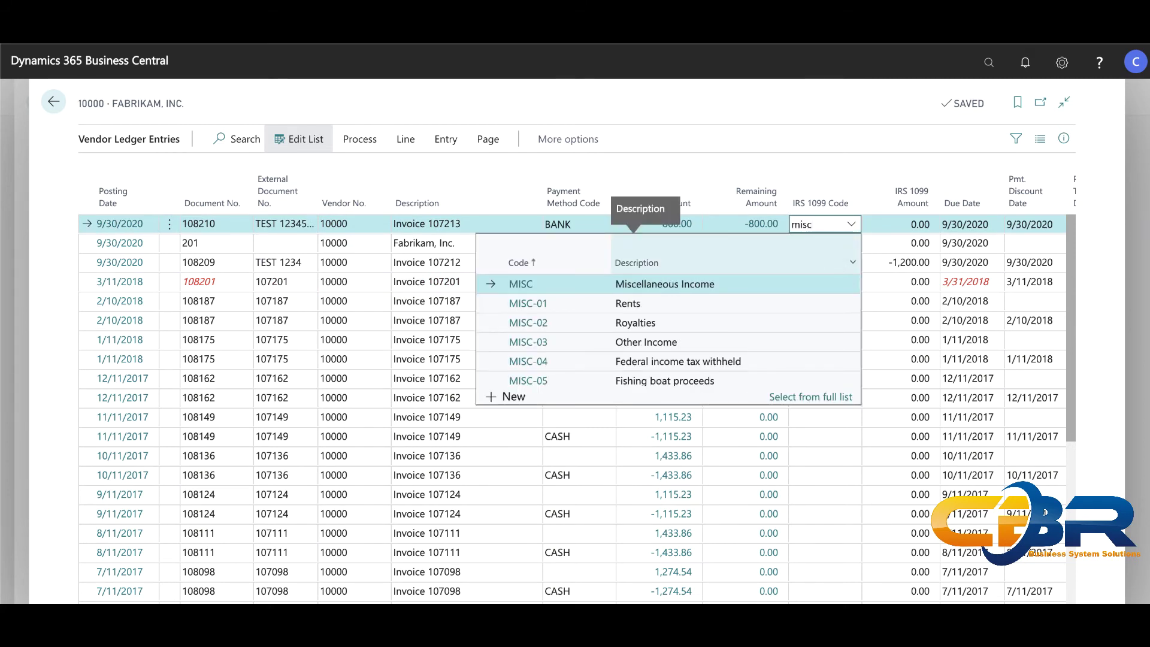
scroll(605, 360, down, 3)
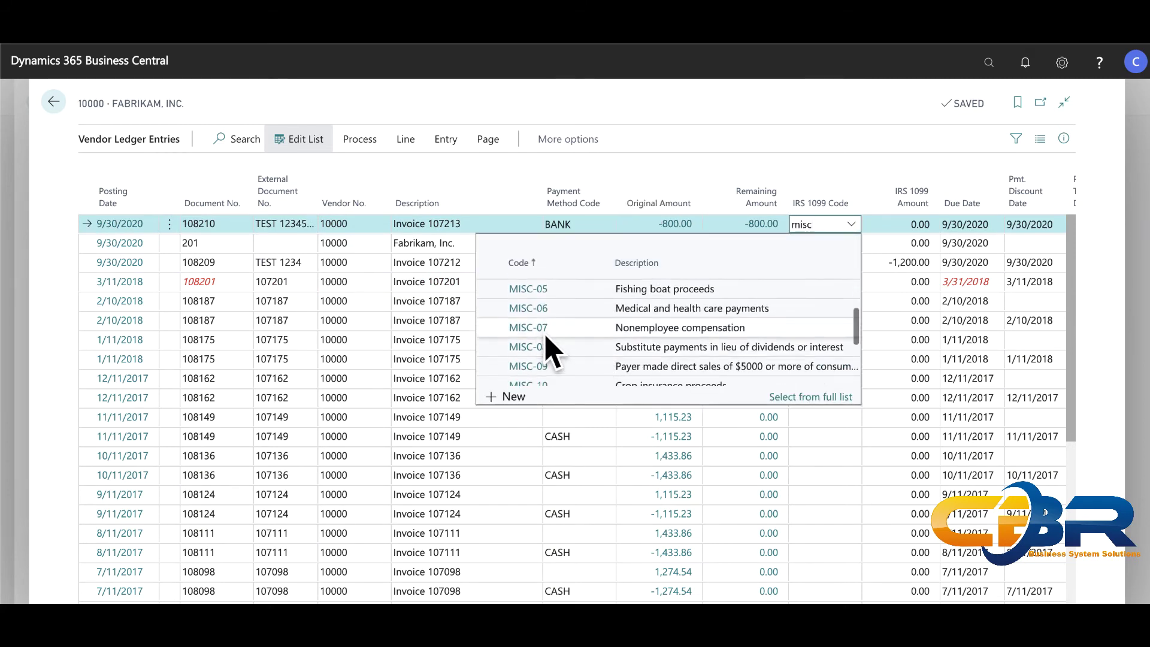
click(539, 331)
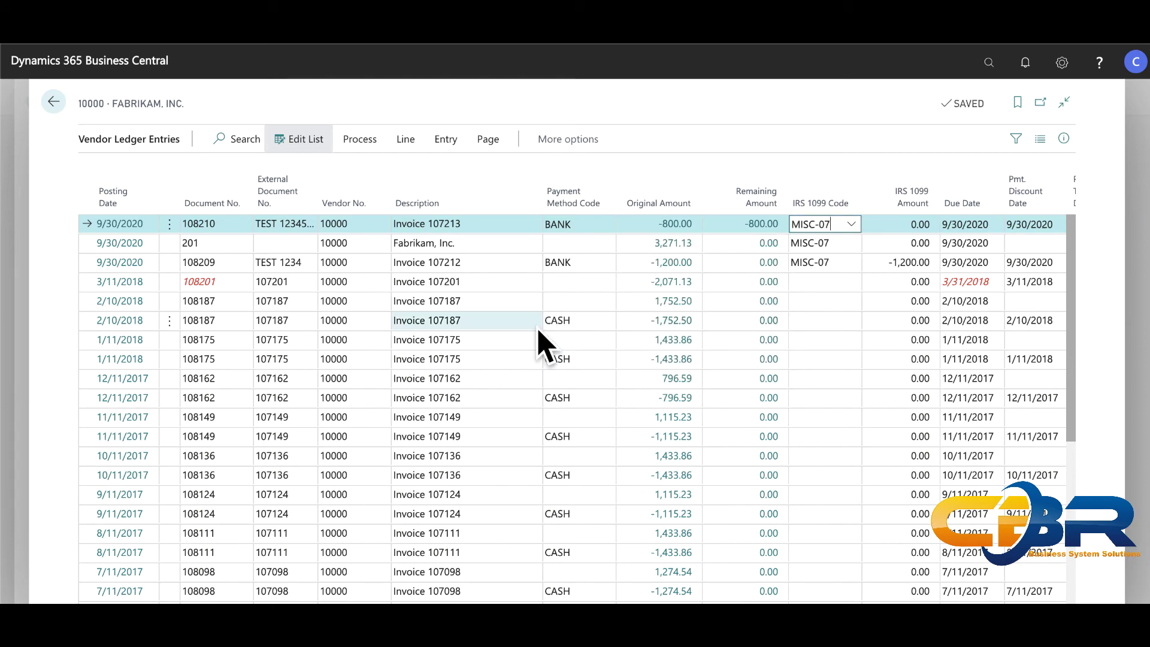
key(Tab)
text(-8)
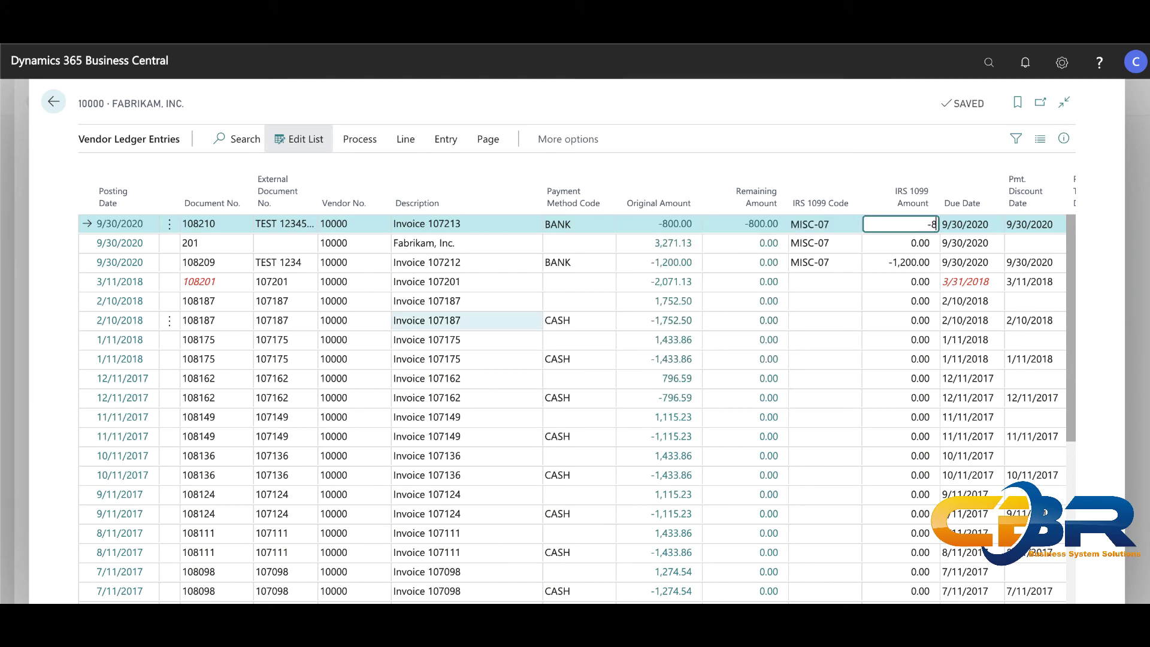
text(00)
key(Tab)
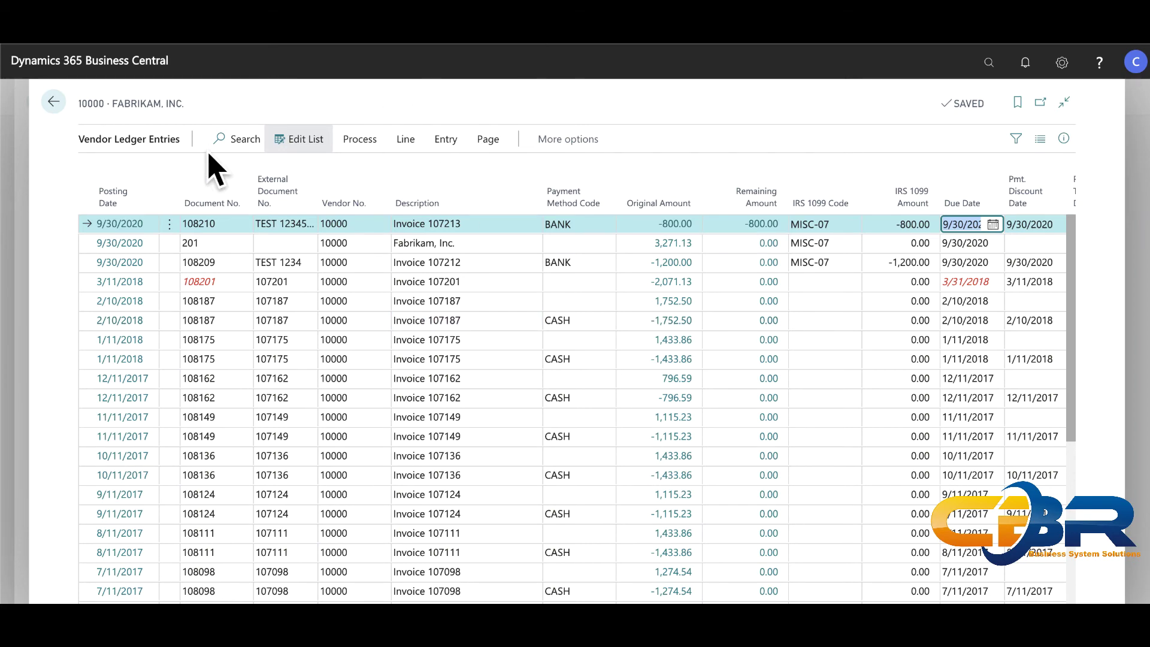
- Return from the ledger entries to the vendor list and look over the Cash Management pages on offer
click(53, 103)
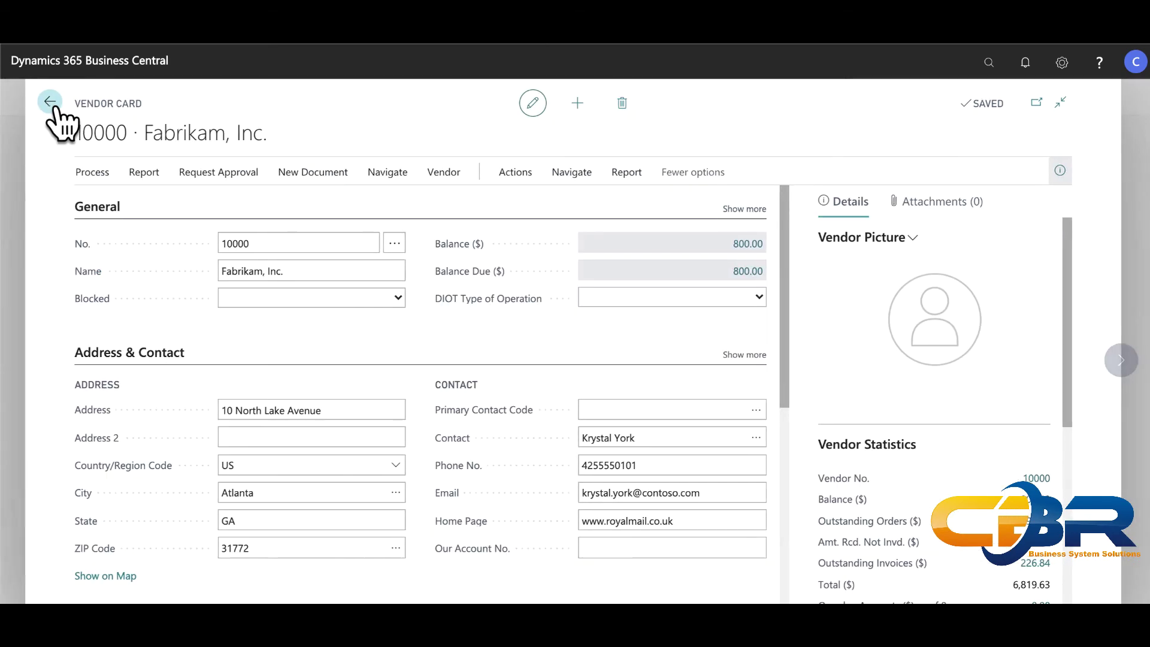
click(53, 103)
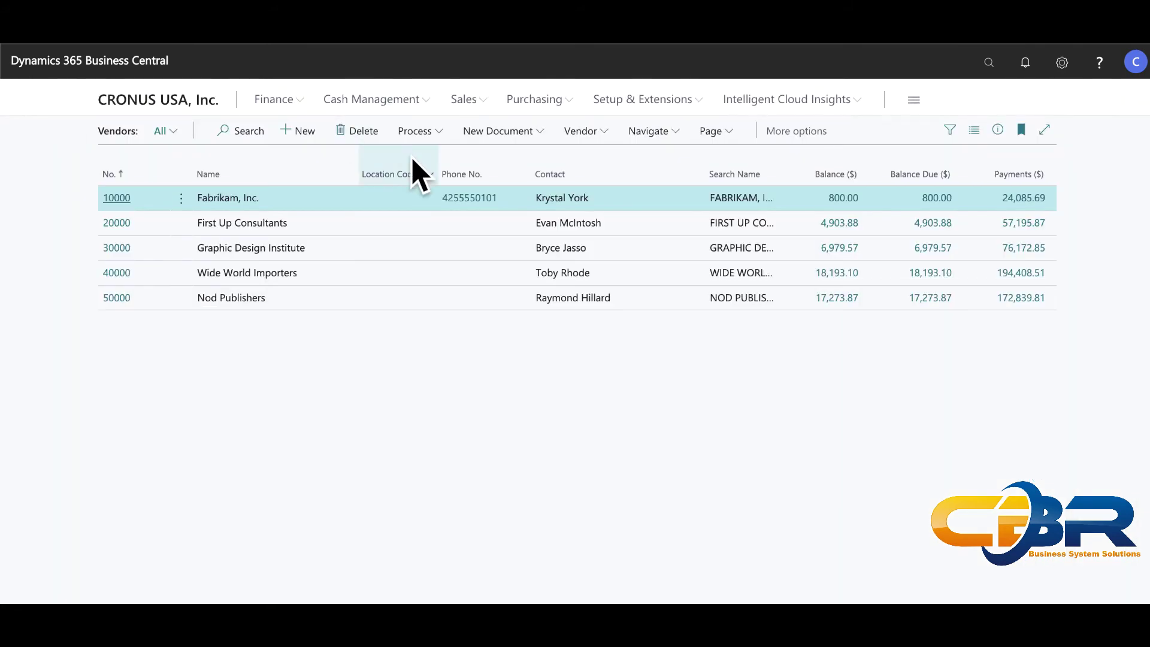
click(422, 105)
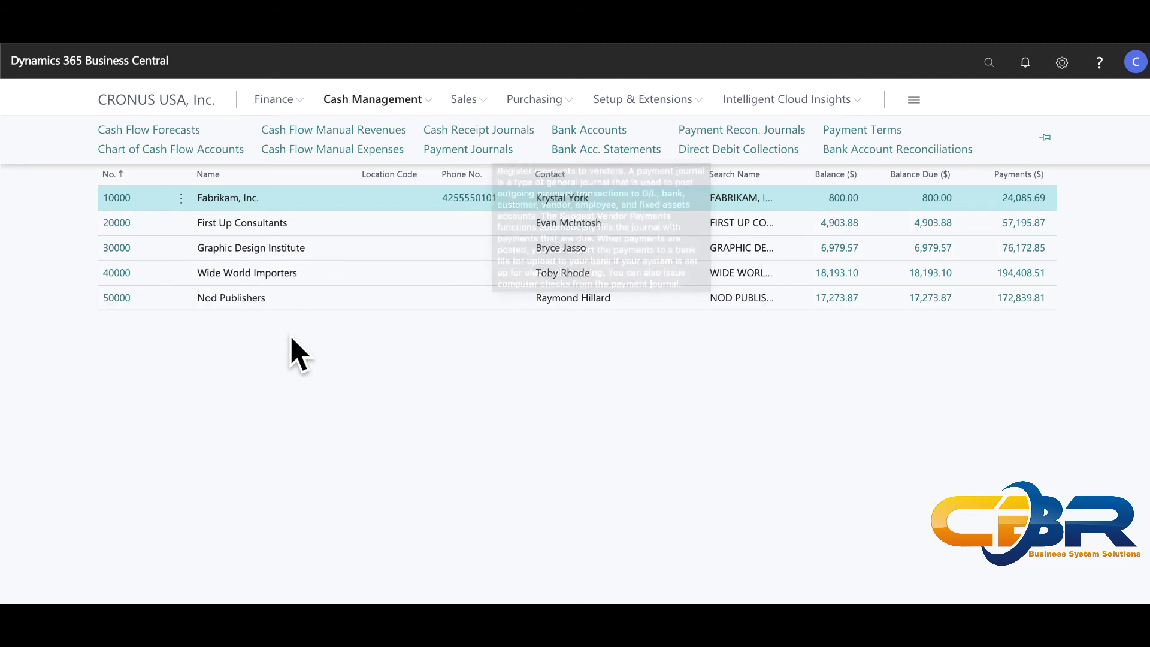
click(204, 356)
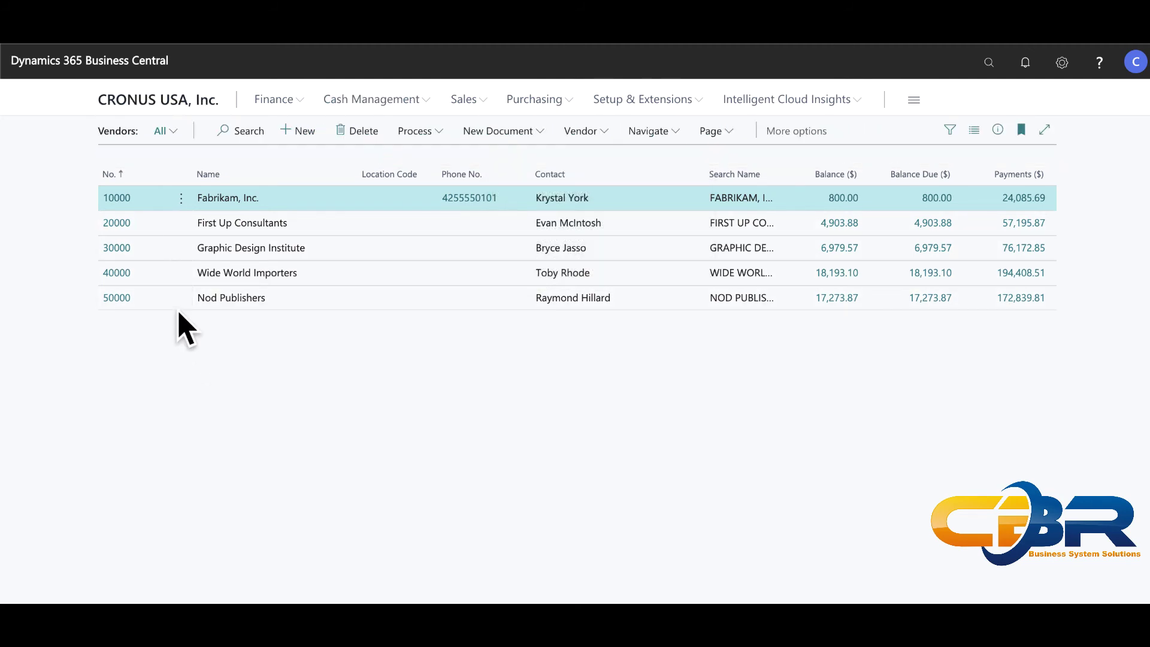
- Review the 1099 Statistics of Fabrikam, Inc. from its vendor card and return to the card
click(118, 198)
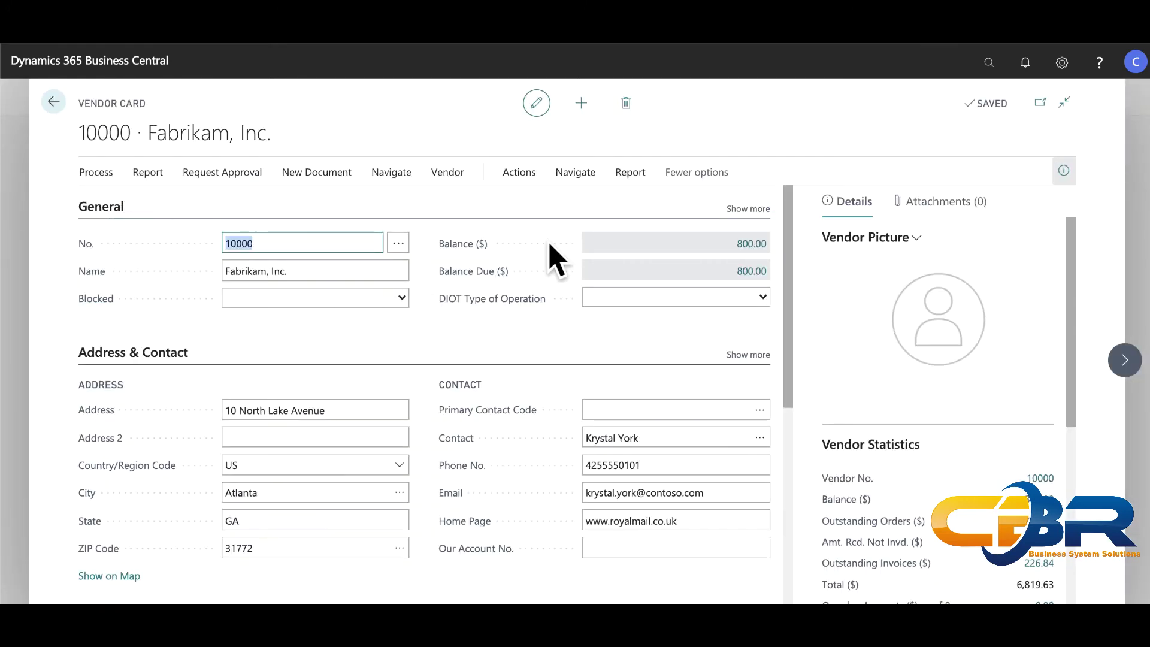
click(577, 175)
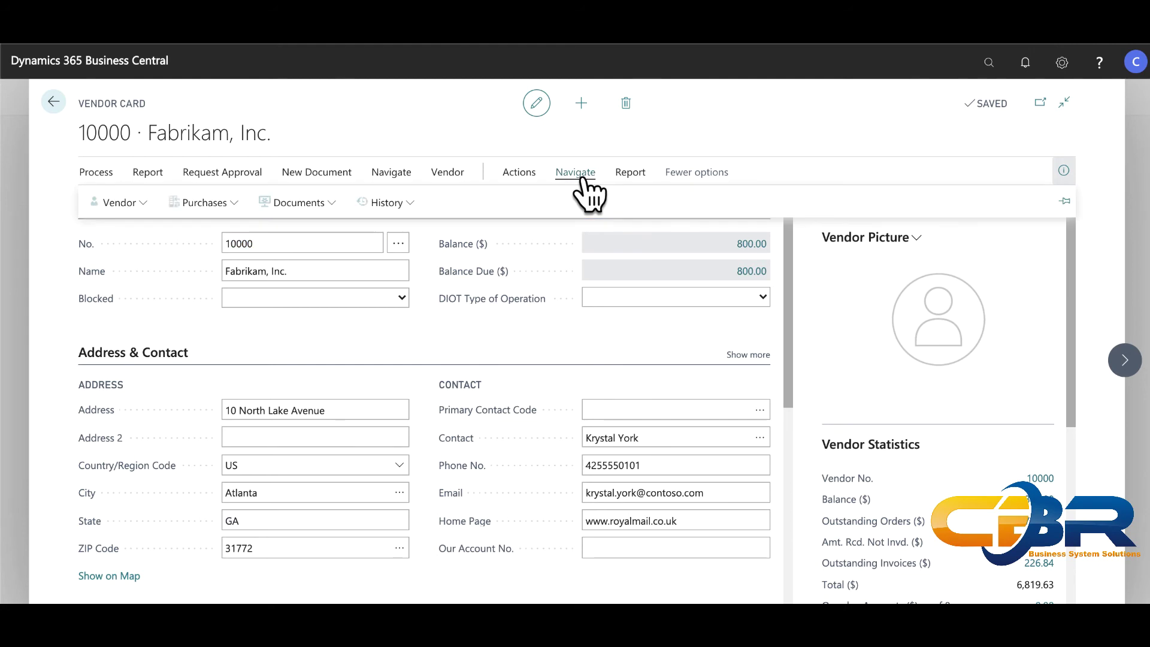
click(396, 204)
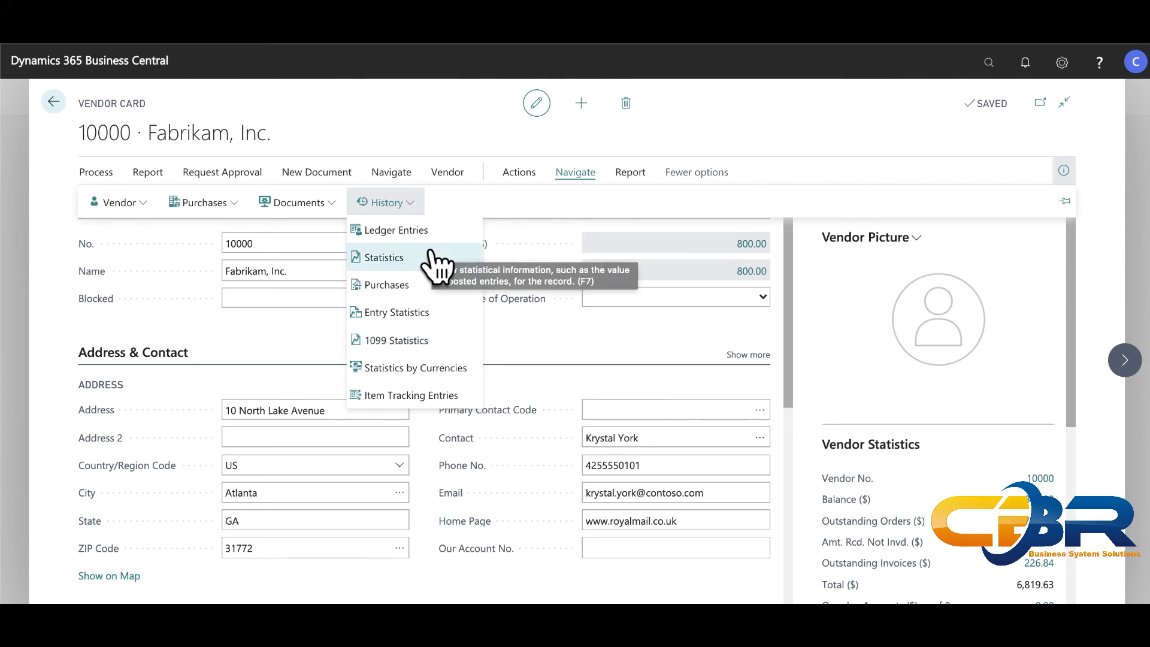
click(434, 341)
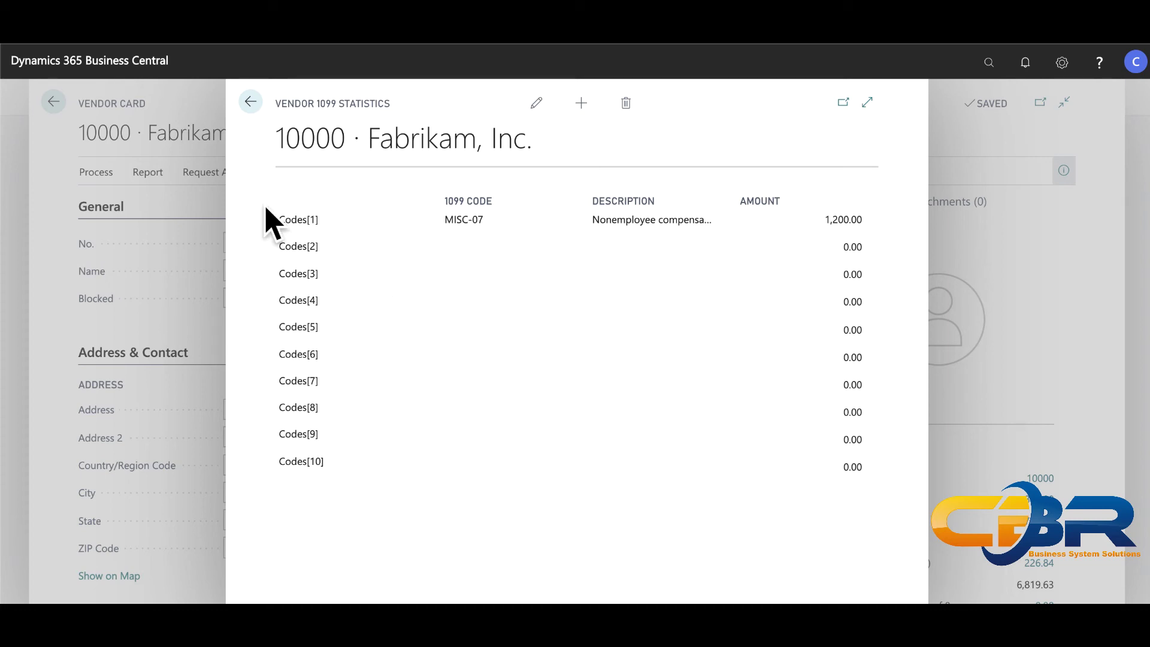
click(251, 103)
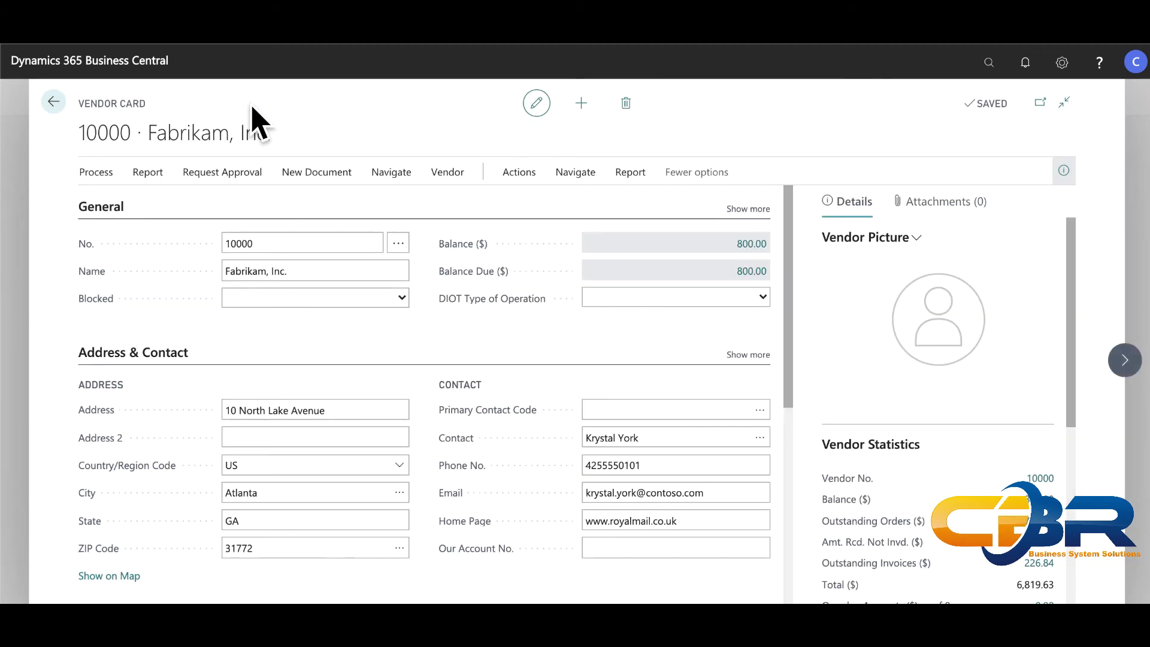
- Leave the vendor card, find the Vendor 1099 Miscellaneous report and preview it for calendar year 2020 with Test Print enabled
click(54, 101)
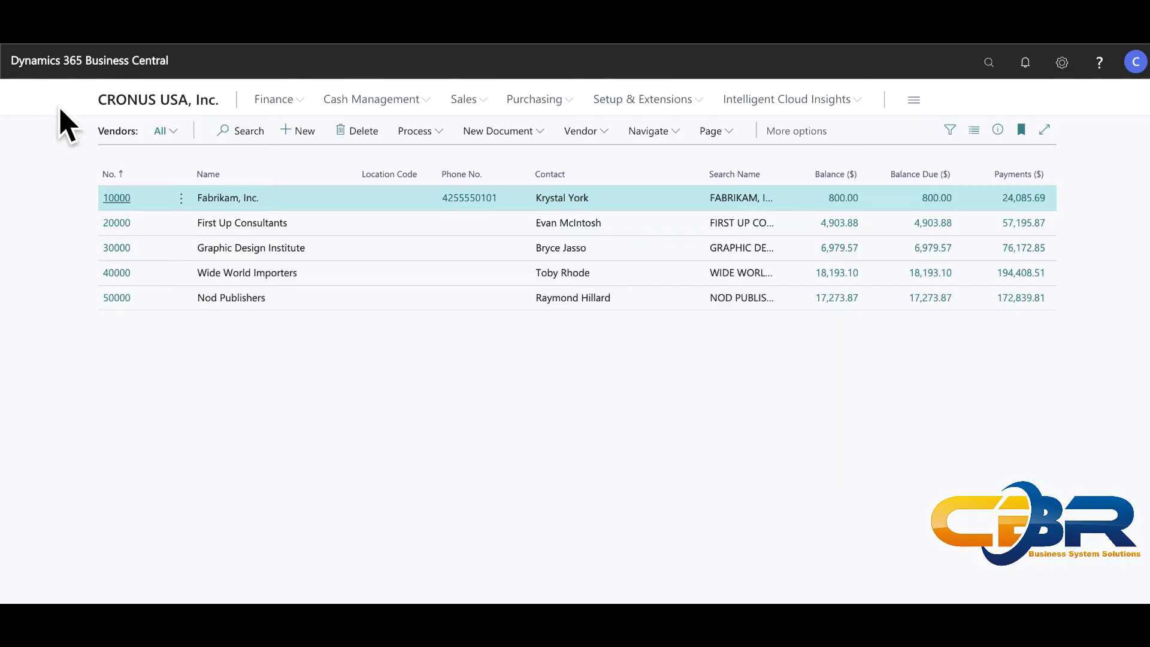
click(989, 67)
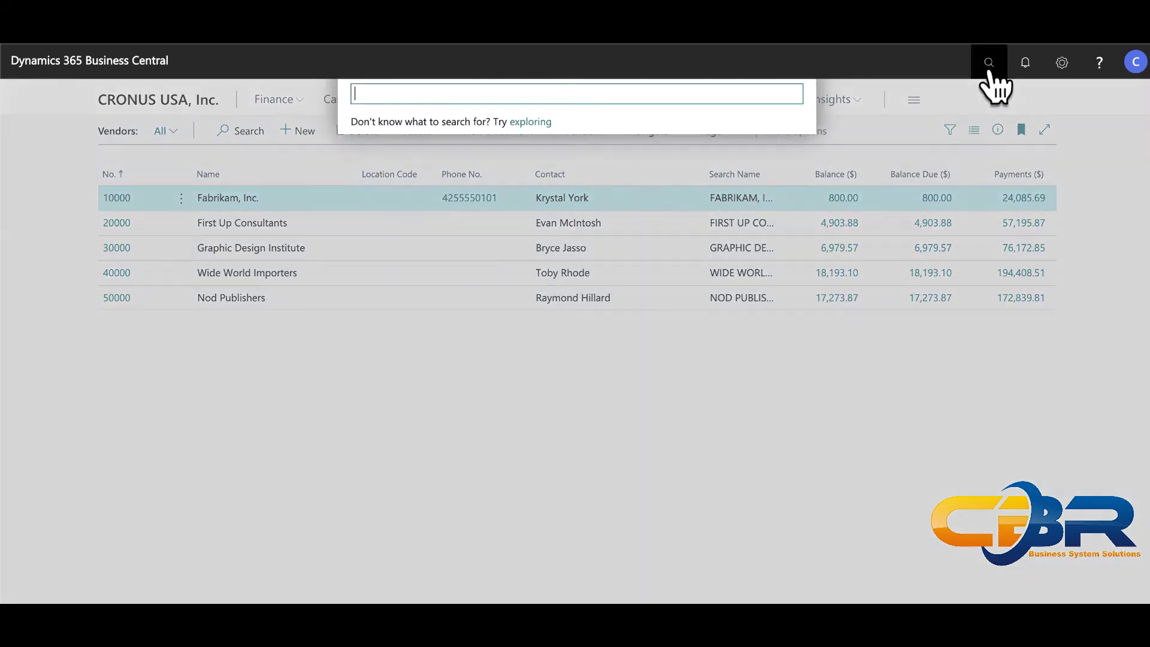
text(1099)
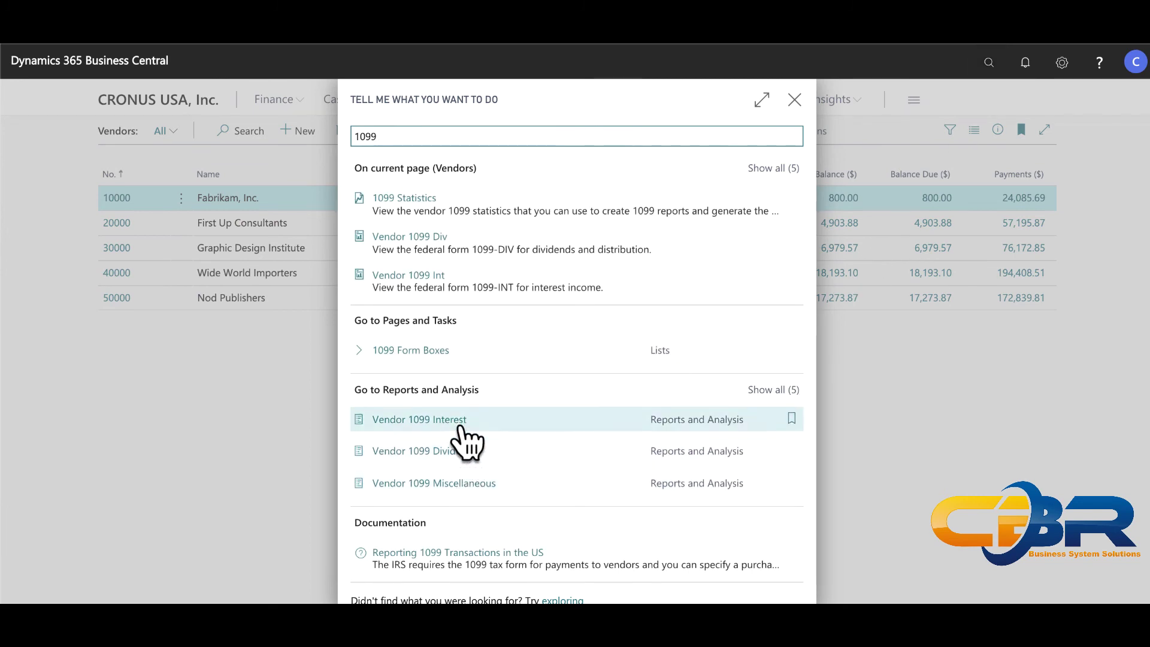
click(484, 482)
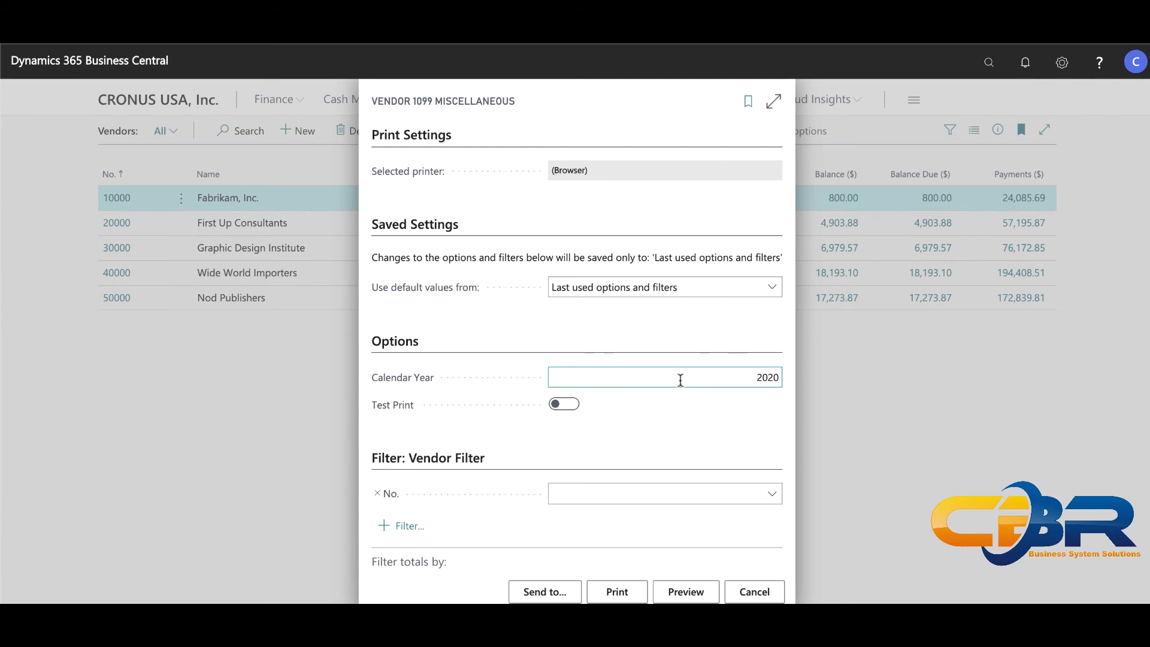
drag(760, 379, 796, 372)
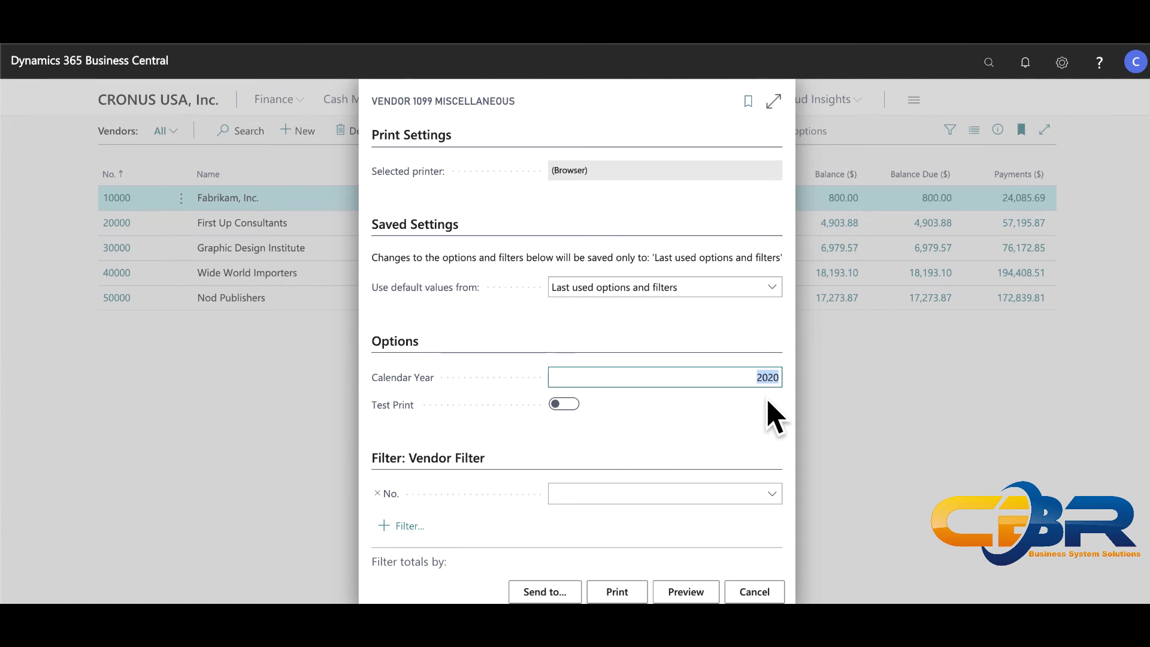
click(563, 403)
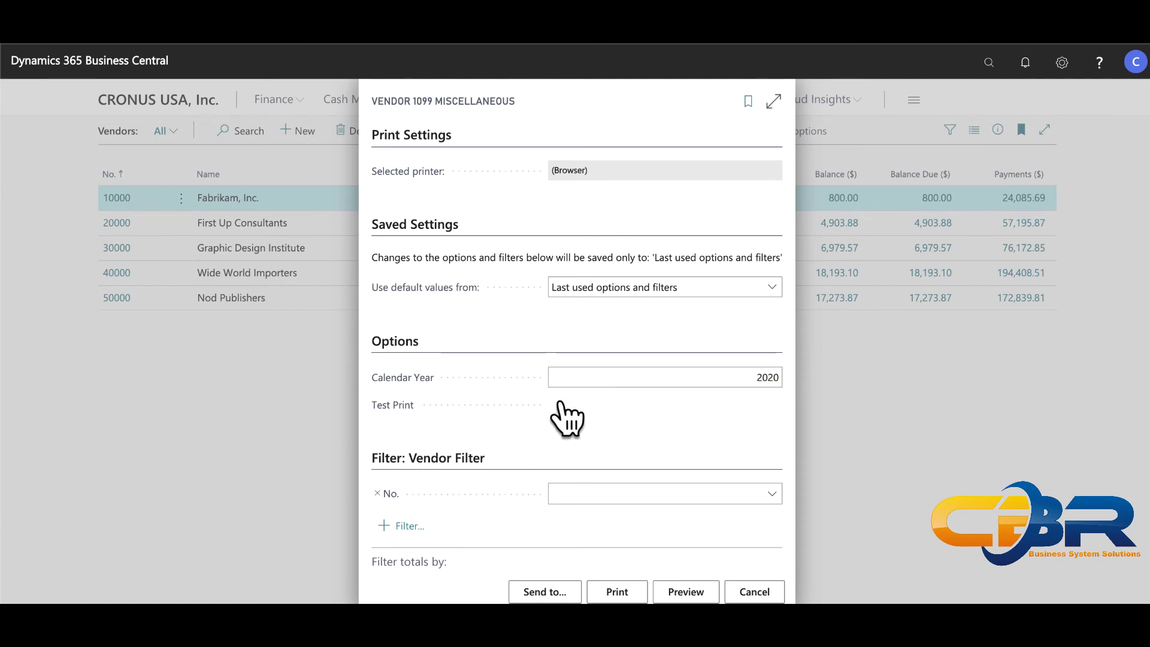
click(681, 598)
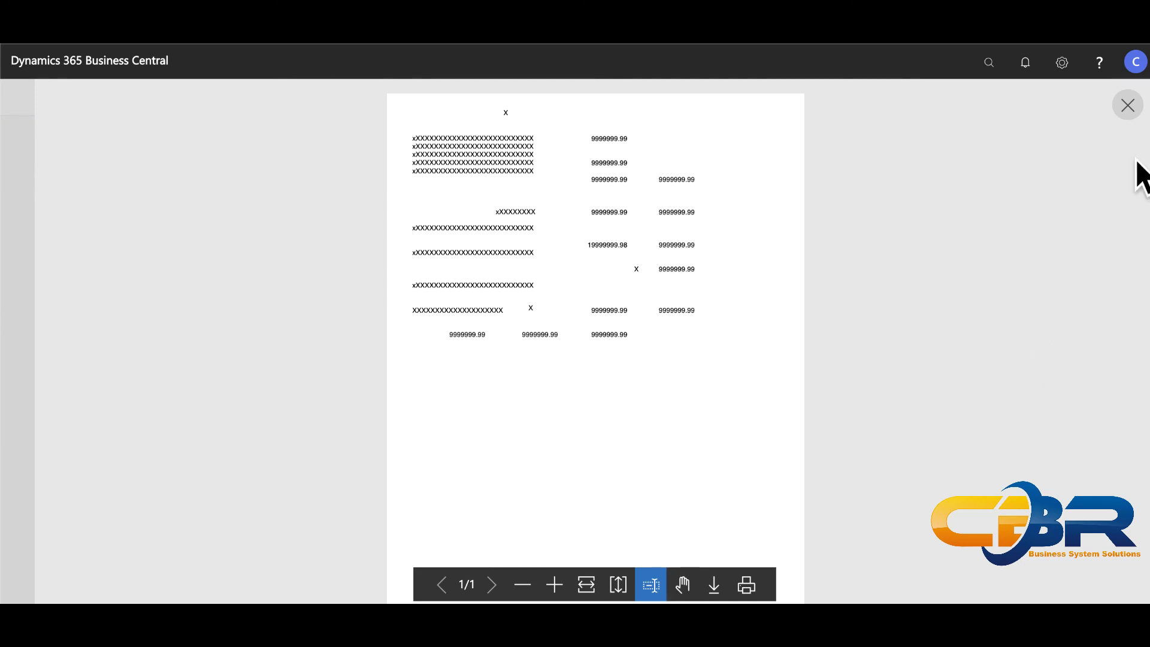
click(1124, 107)
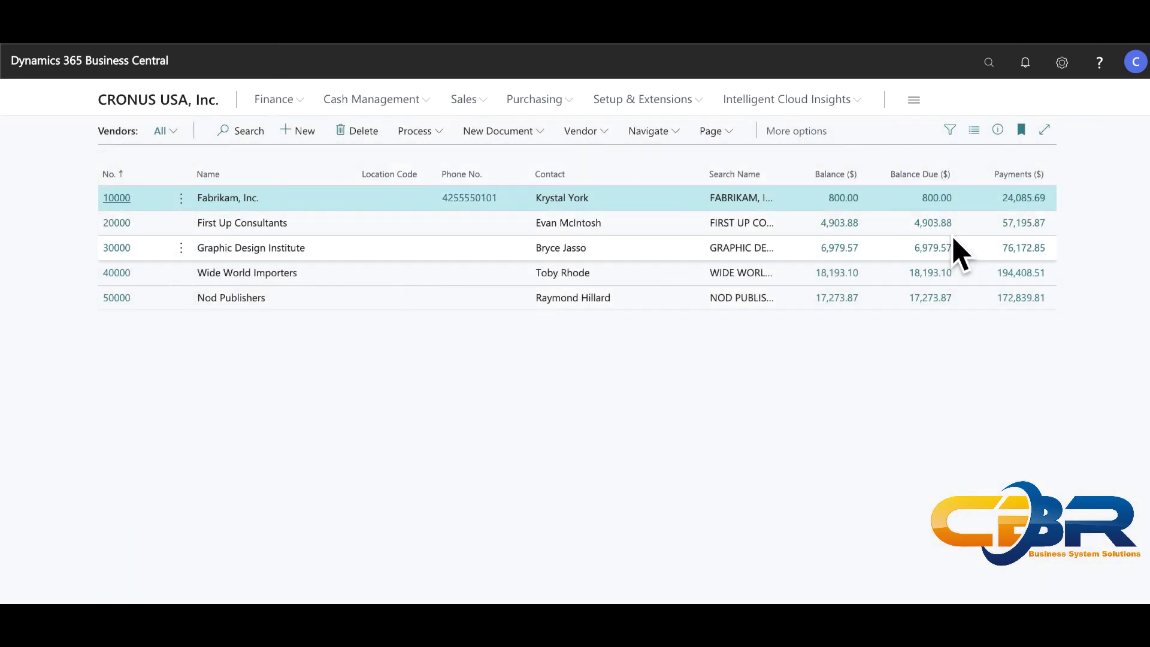
- Preview the Vendor 1099 Miscellaneous report with actual data for calendar year 2020, leaving Test Print off, and close the preview
click(991, 66)
text(1099)
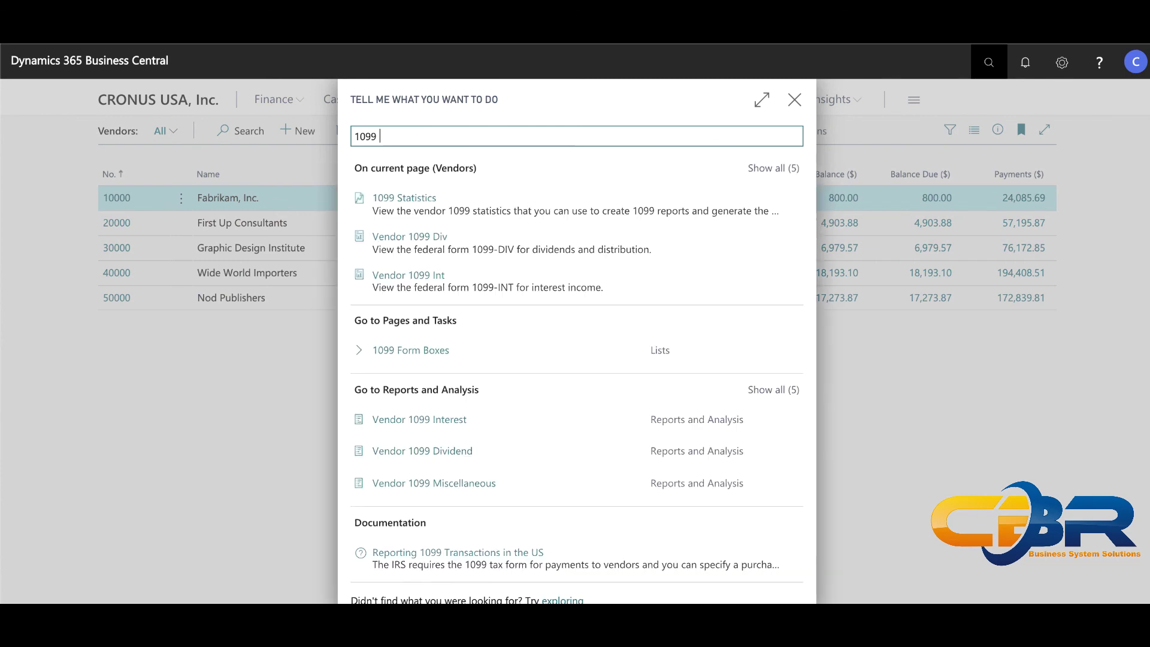
click(455, 483)
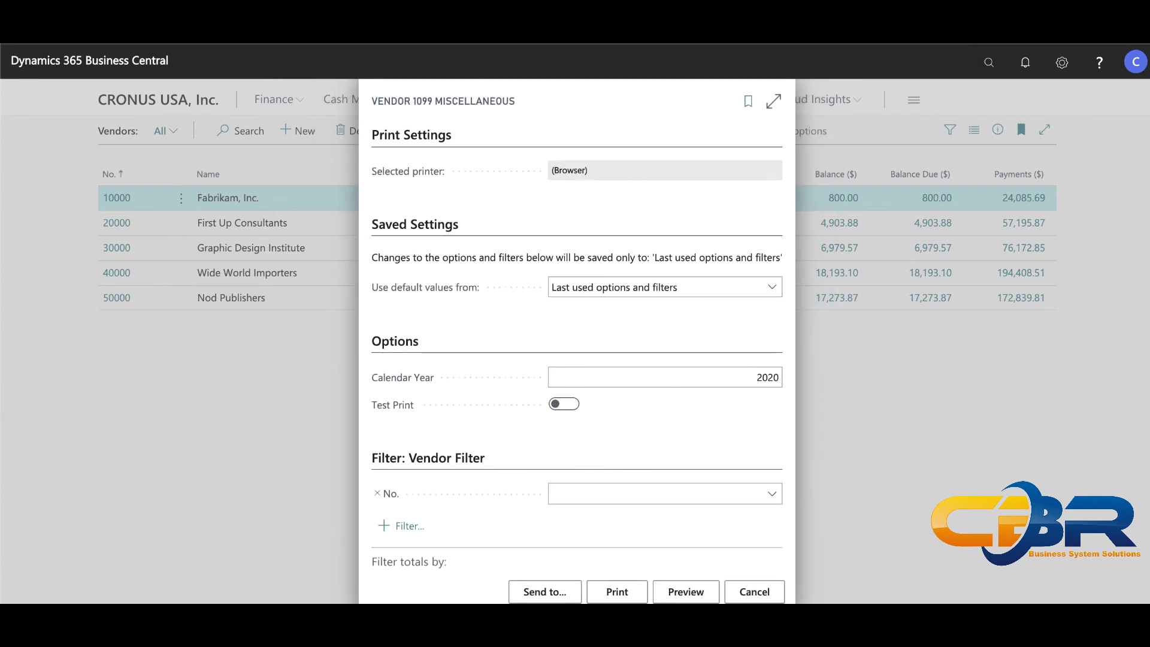
click(686, 592)
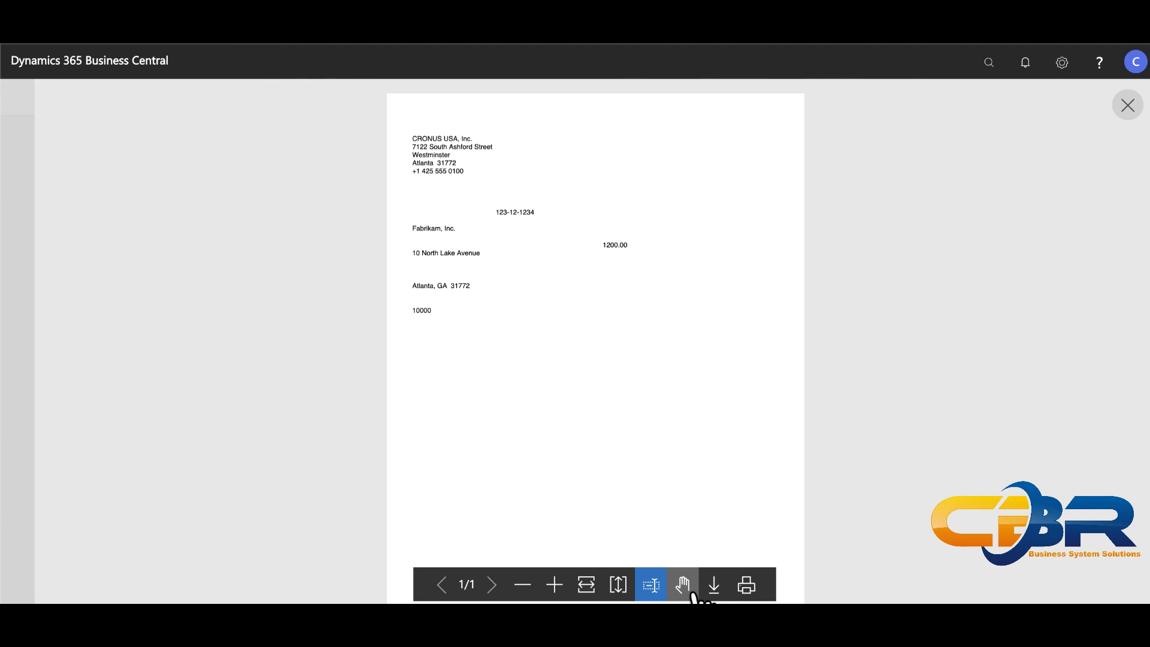
click(1128, 106)
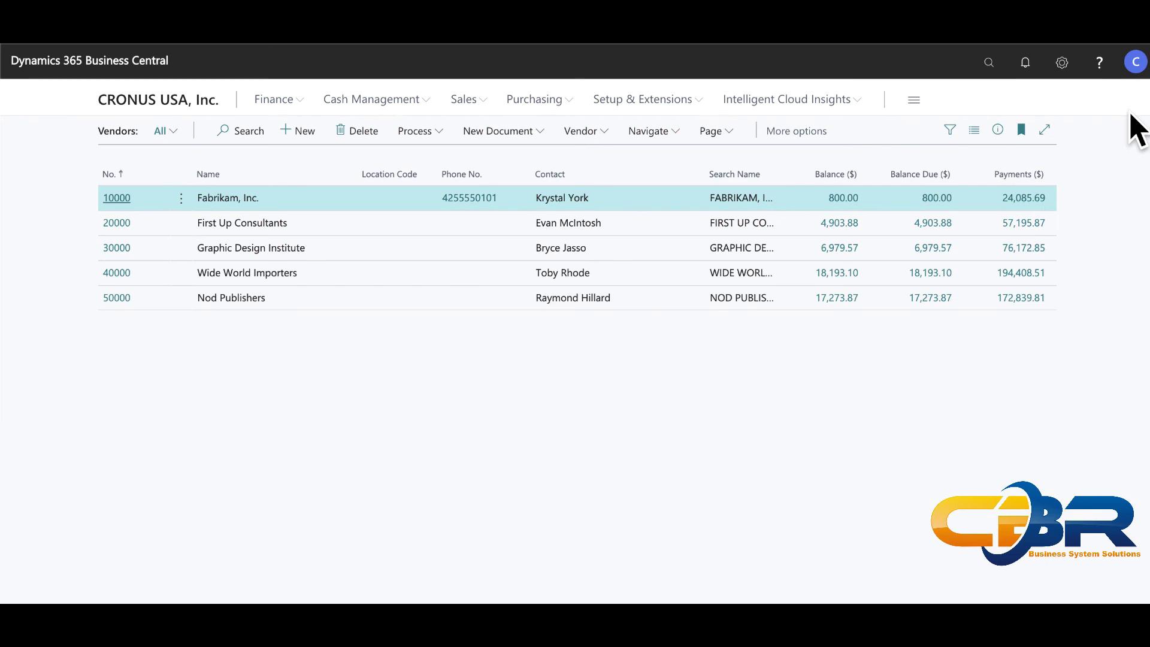